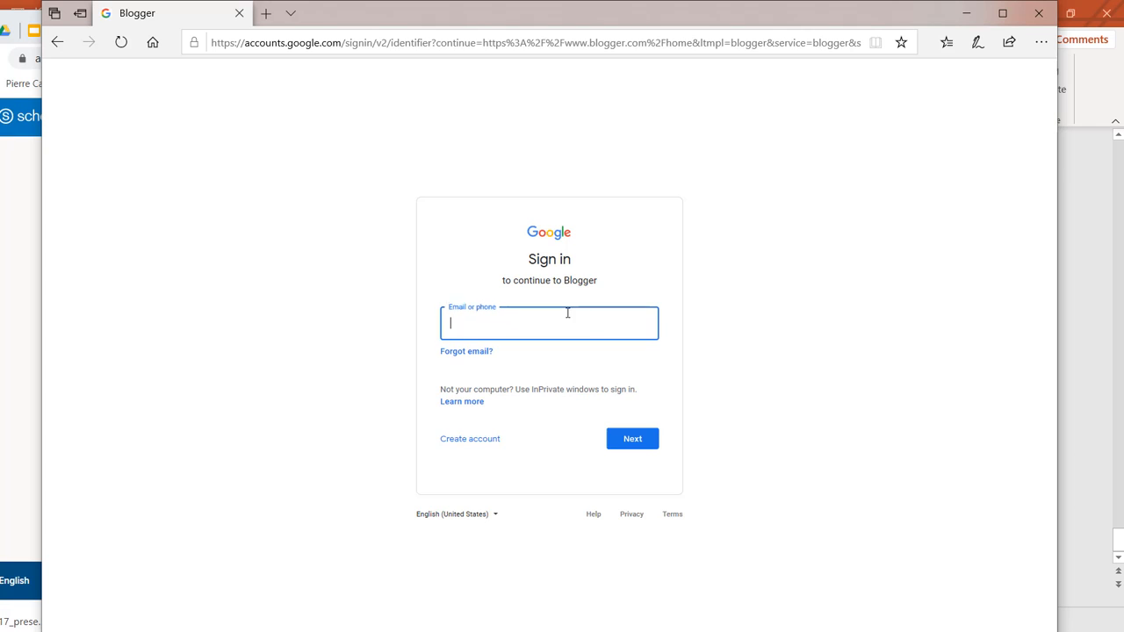
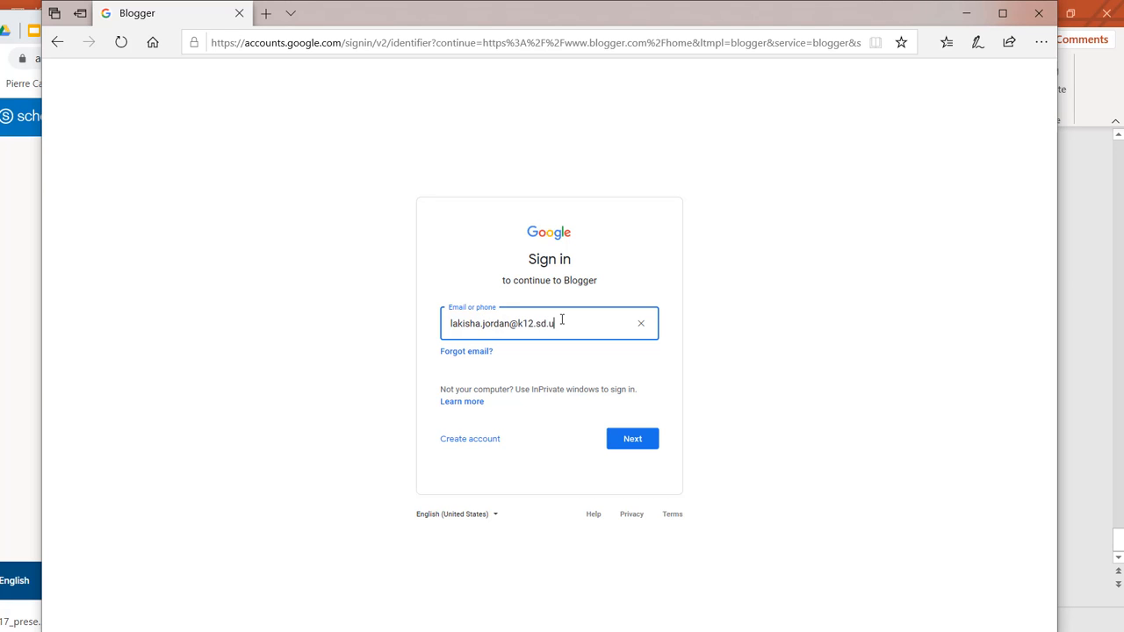
Sign in to Blogger with the school account e-mail address through the district sign-in page
key("Return")
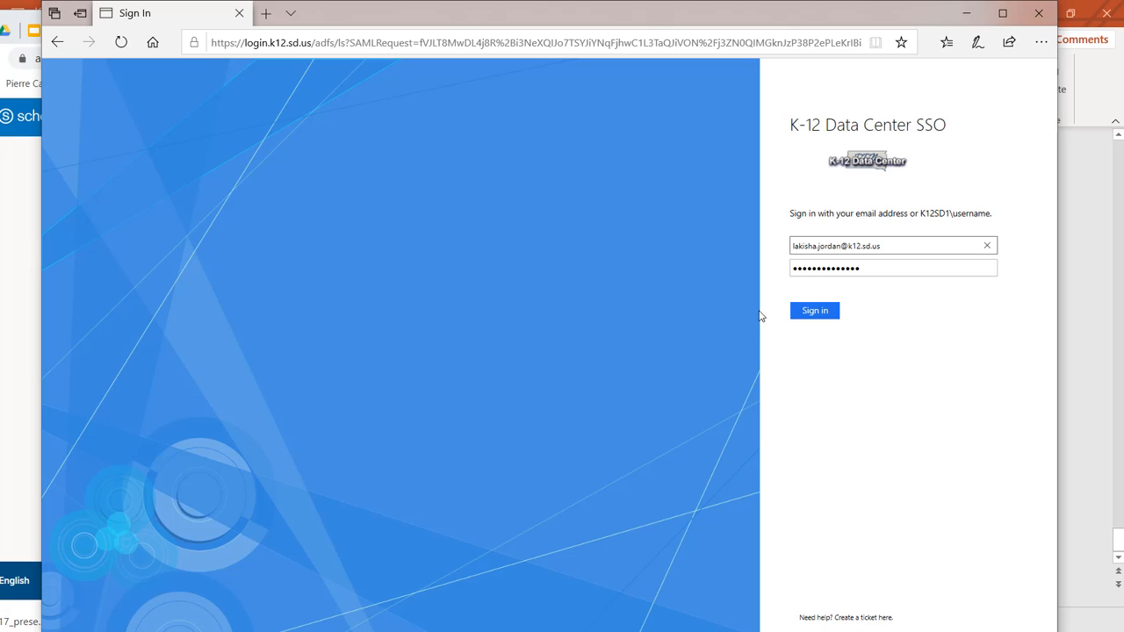
left_click(808, 313)
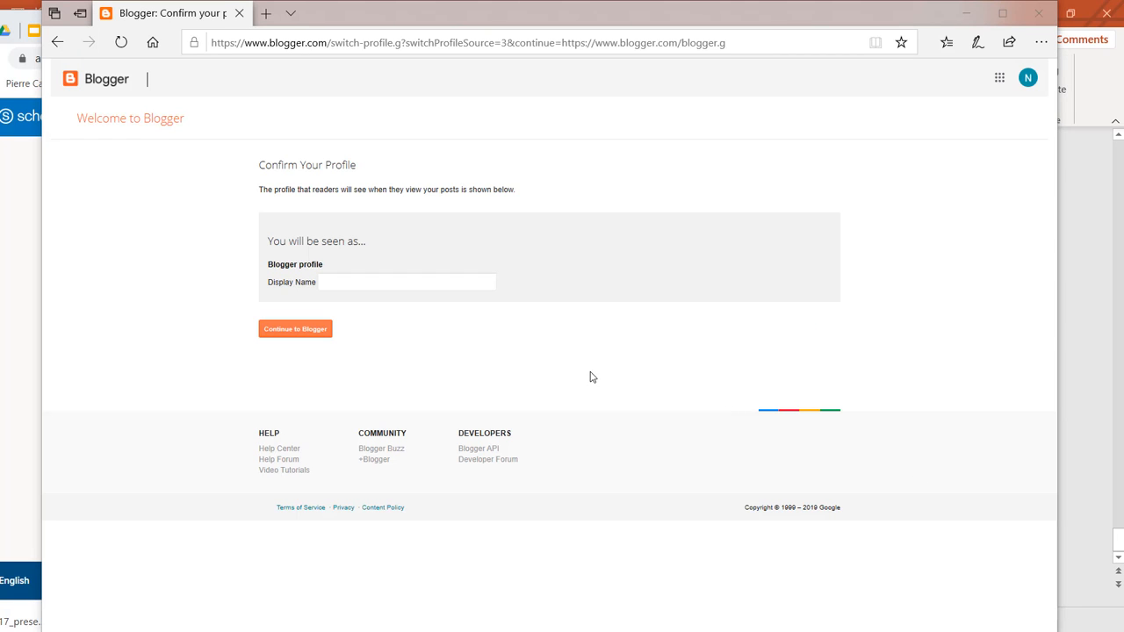
Set the Blogger profile display name to Chef Blogger and continue to Blogger
left_click(340, 282)
type("Chef B")
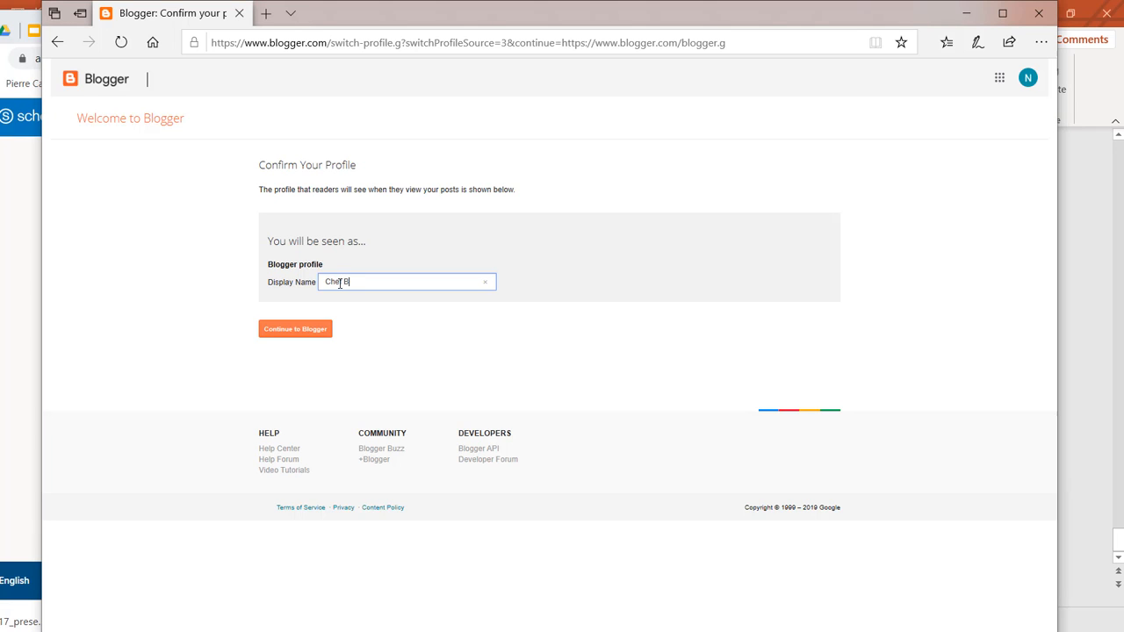
type("logger")
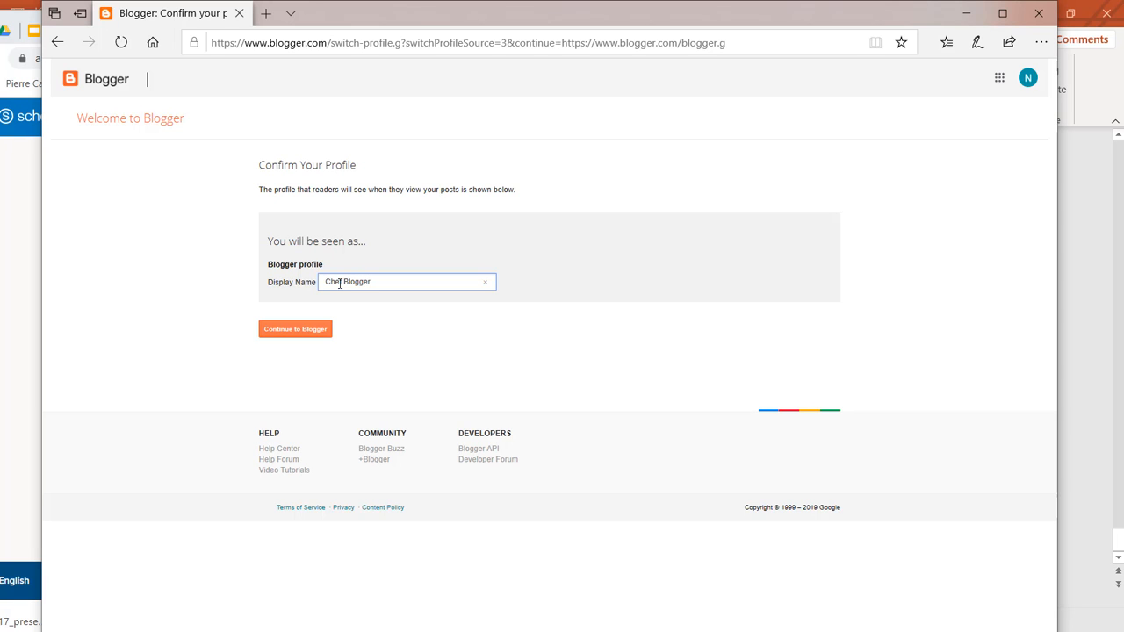
left_click(319, 336)
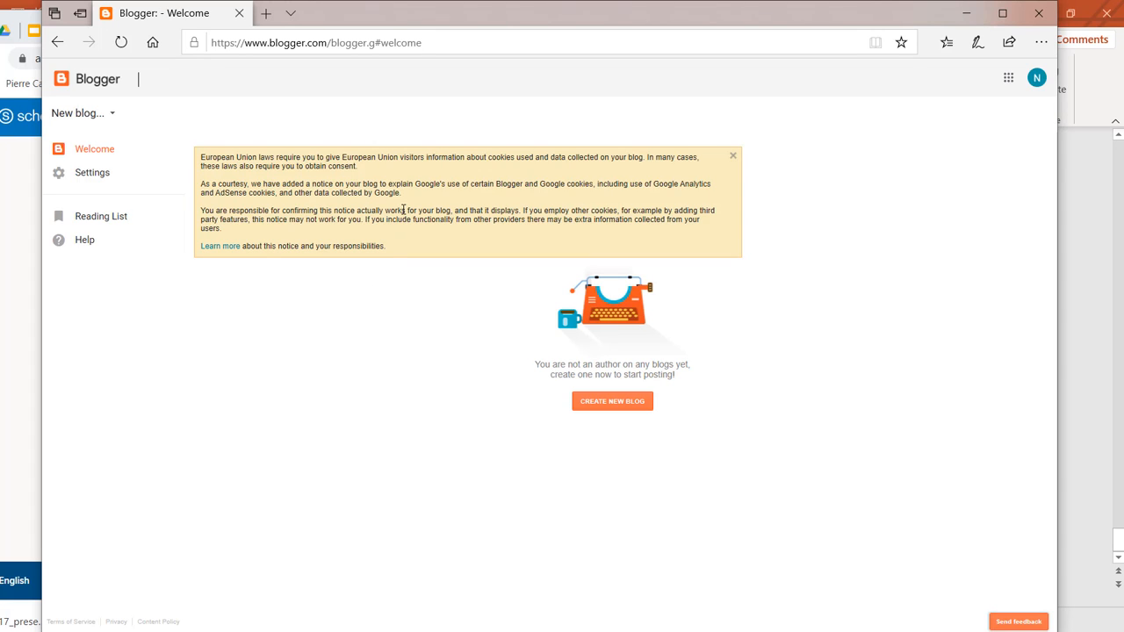
Start creating a new blog titled CLASS Digital Portfolio Blog
left_click(595, 406)
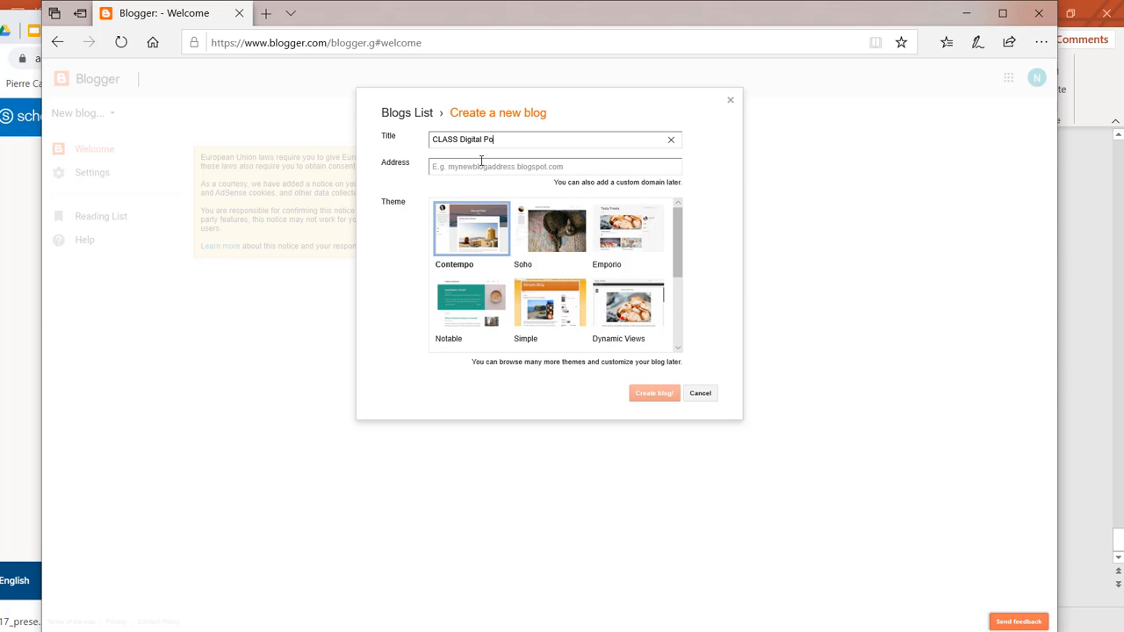
type("rtfolio Blog")
left_click(482, 170)
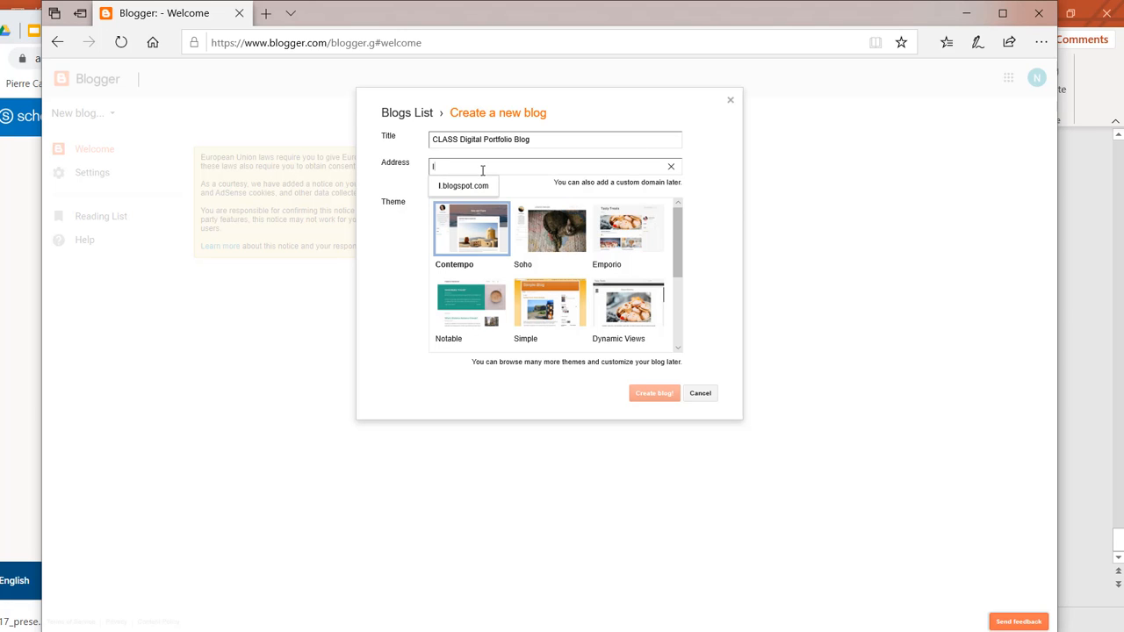
Set the new blog's address to lj332.blogspot.com
type("lj3322")
key("BackSpace")
left_click(489, 187)
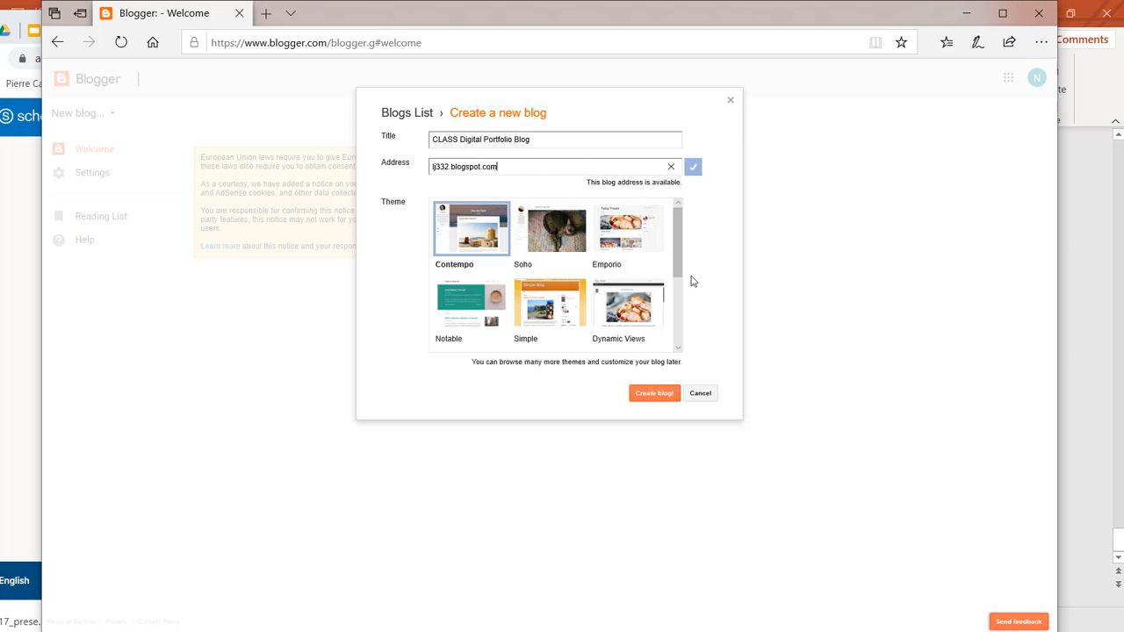
Create the blog with the Travel theme, declining the custom domain name offer
left_click_drag(682, 276, 683, 339)
left_click(552, 306)
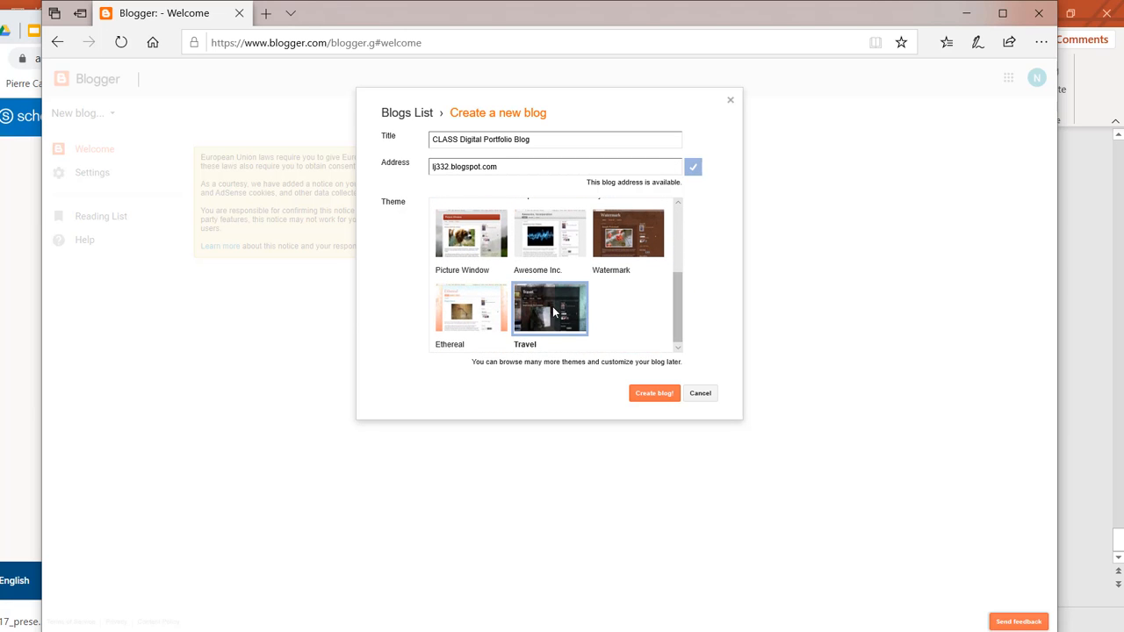
left_click(636, 395)
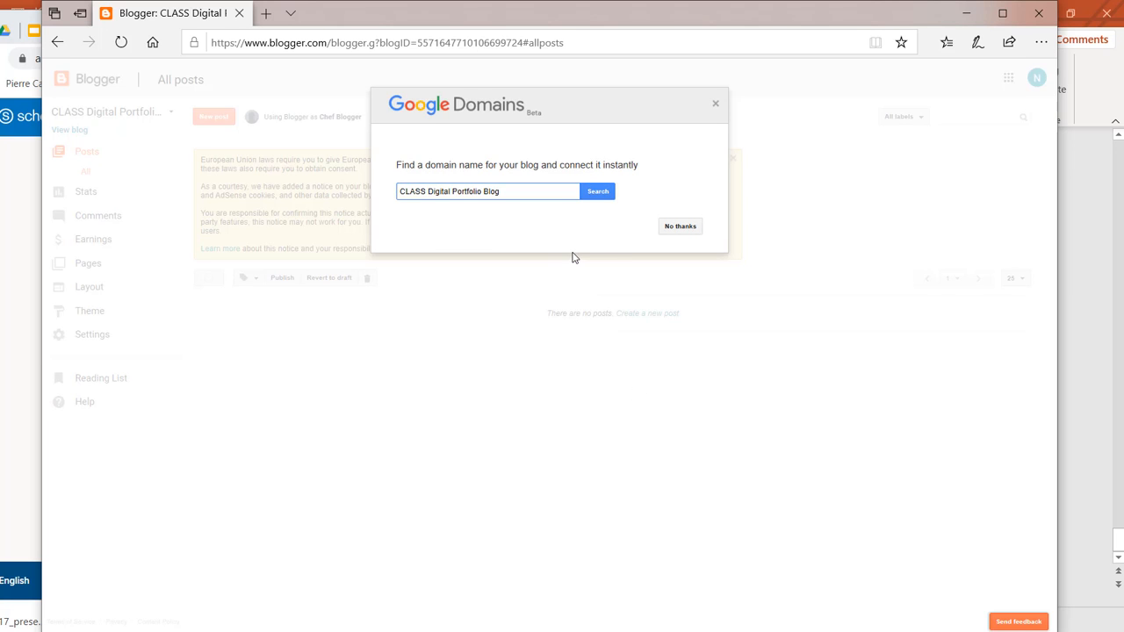
left_click(685, 227)
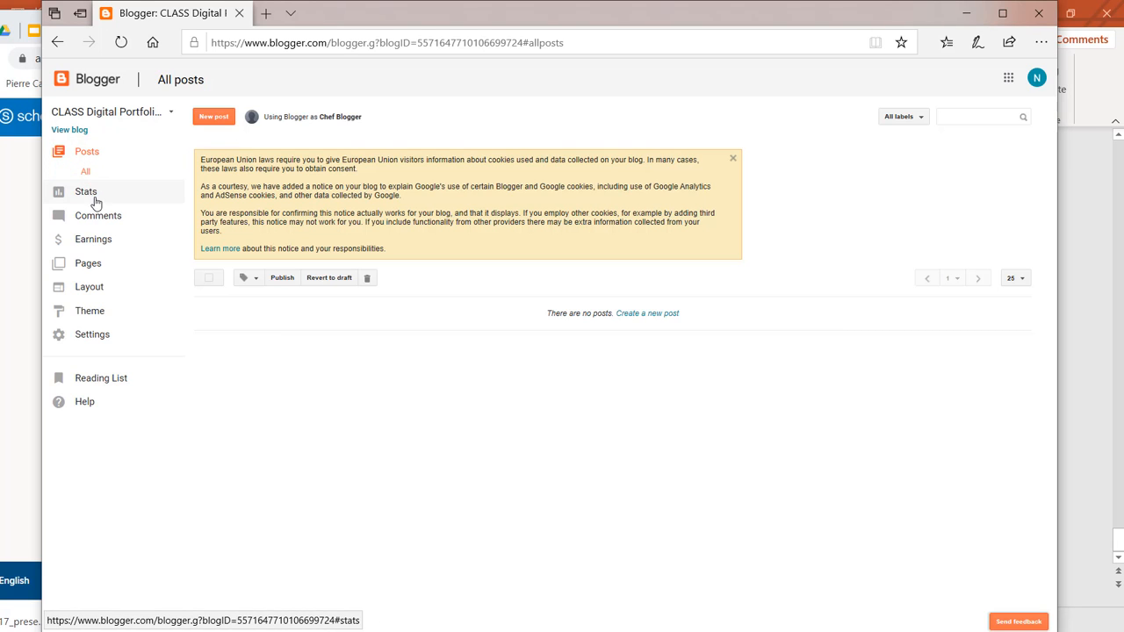
Open the blog's Theme page and scroll through the theme gallery
left_click(90, 312)
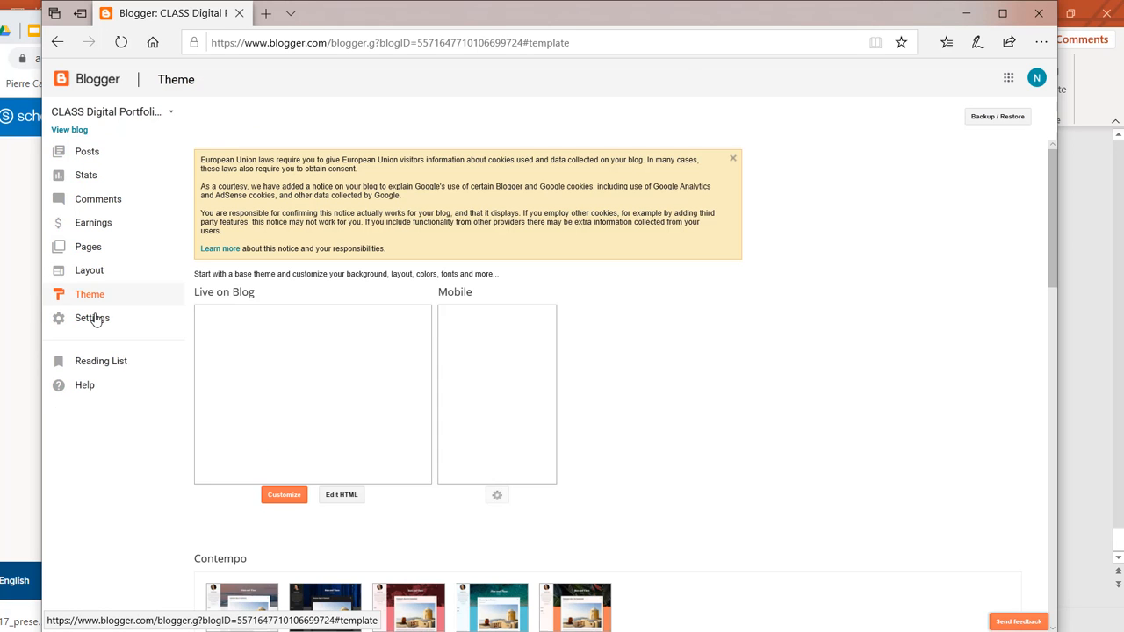
scroll(424, 447, "down", 15)
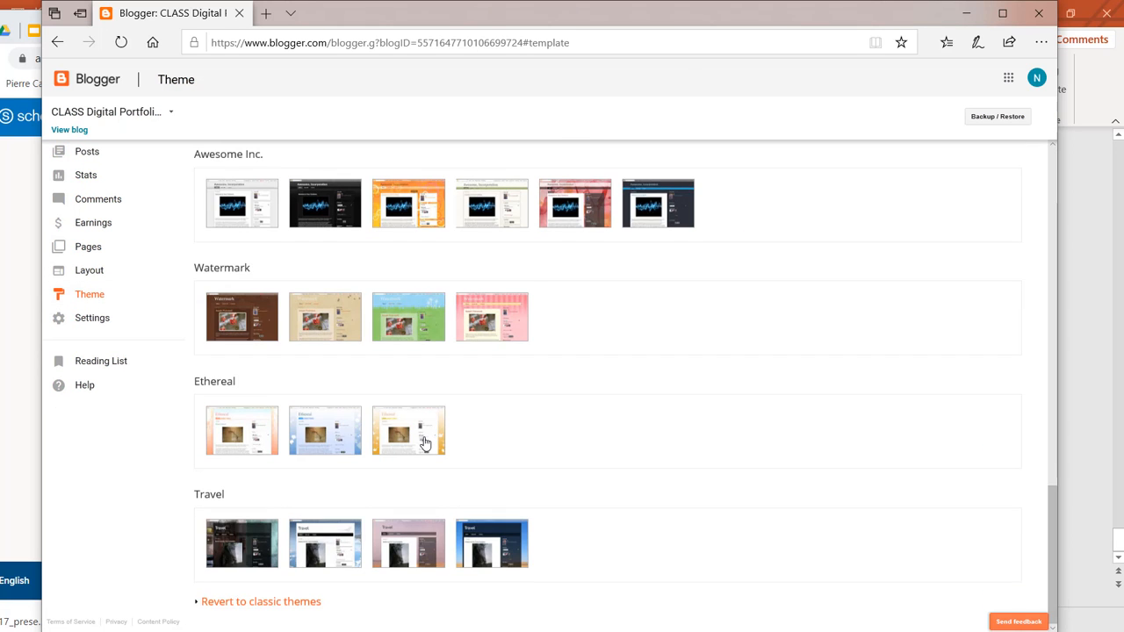
scroll(424, 444, "up", 7)
scroll(426, 443, "up", 5)
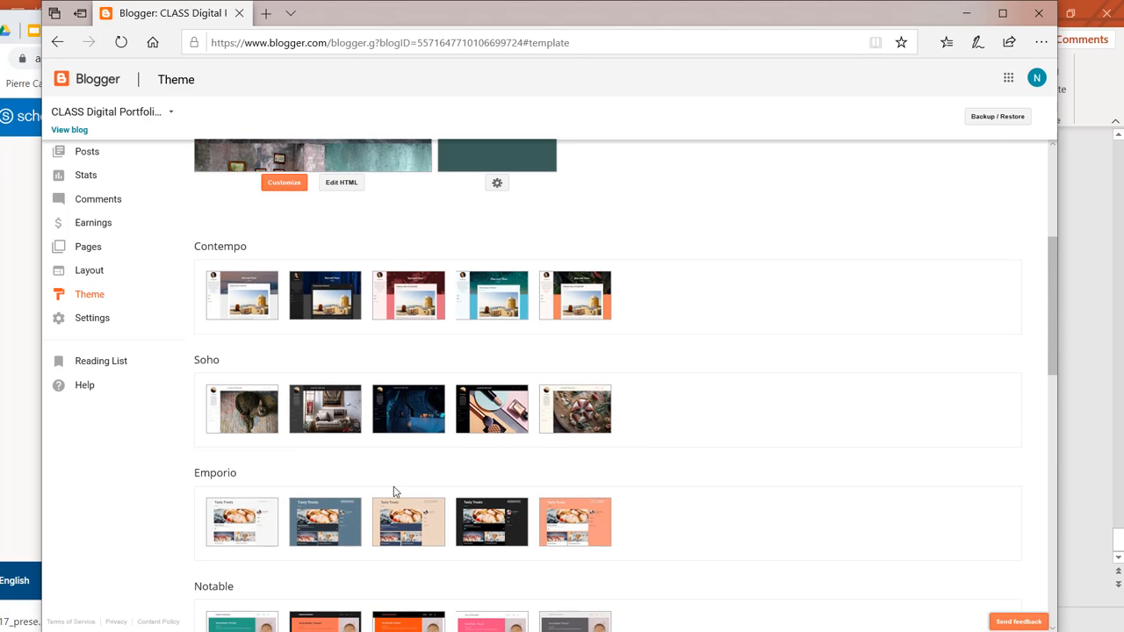
Preview several gallery themes and apply the teal ocean-style theme to the blog, skipping the backup
left_click(494, 408)
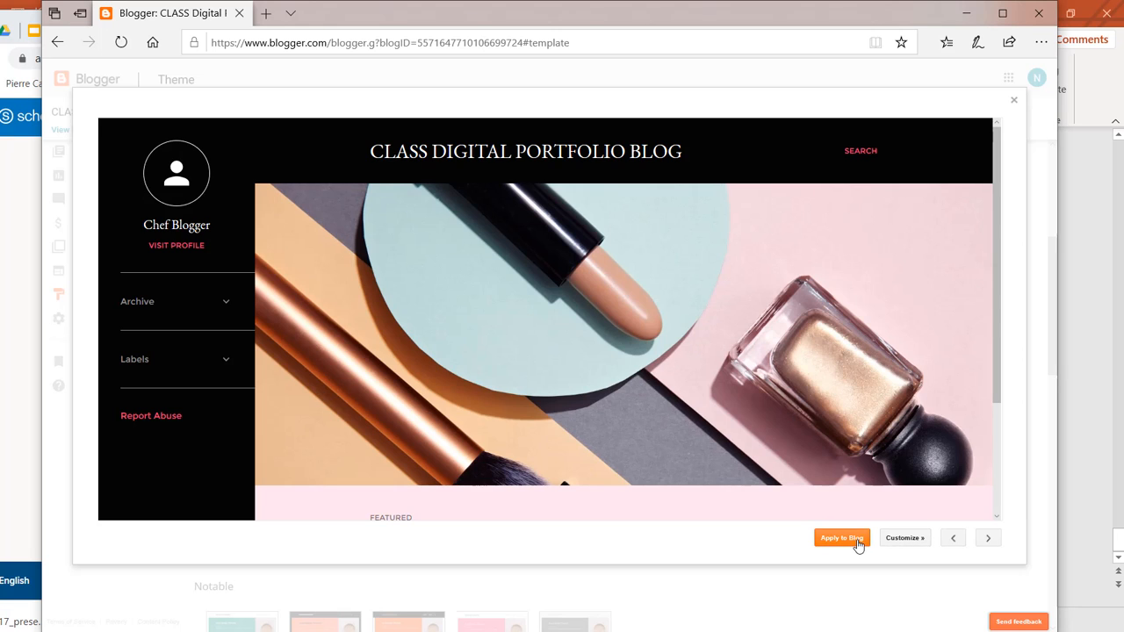
left_click(954, 539)
left_click(959, 543)
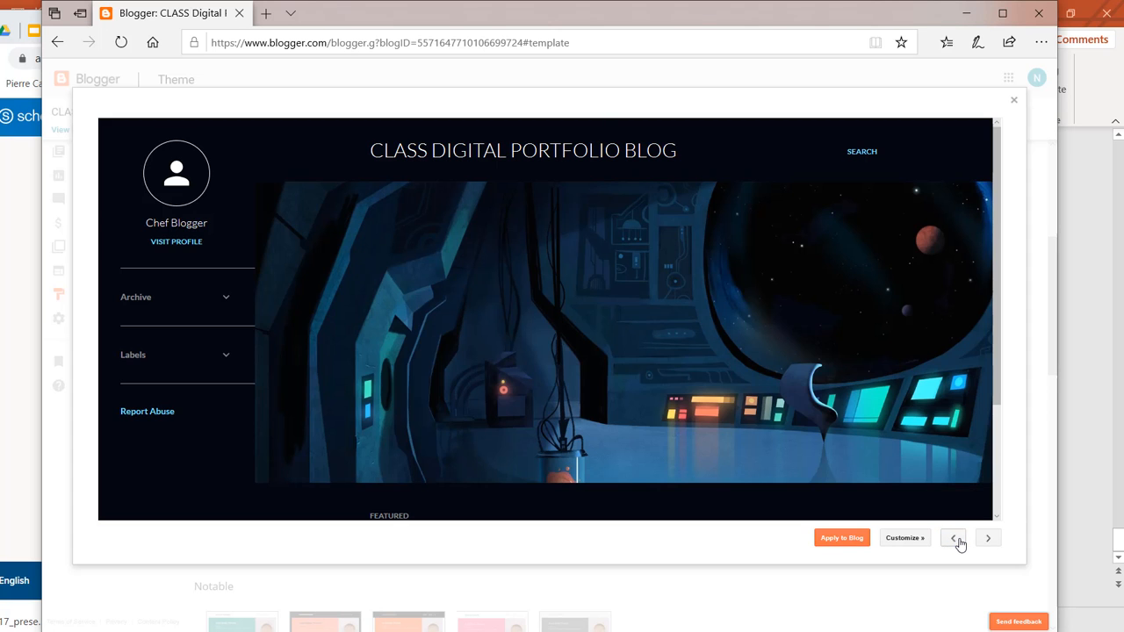
left_click(959, 543)
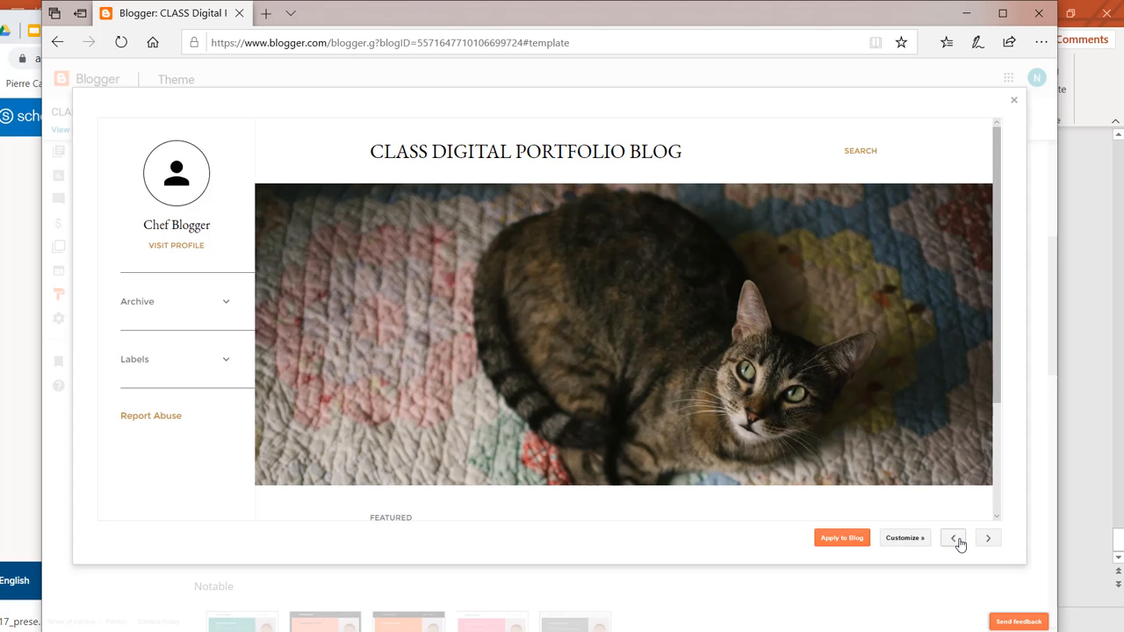
left_click(959, 543)
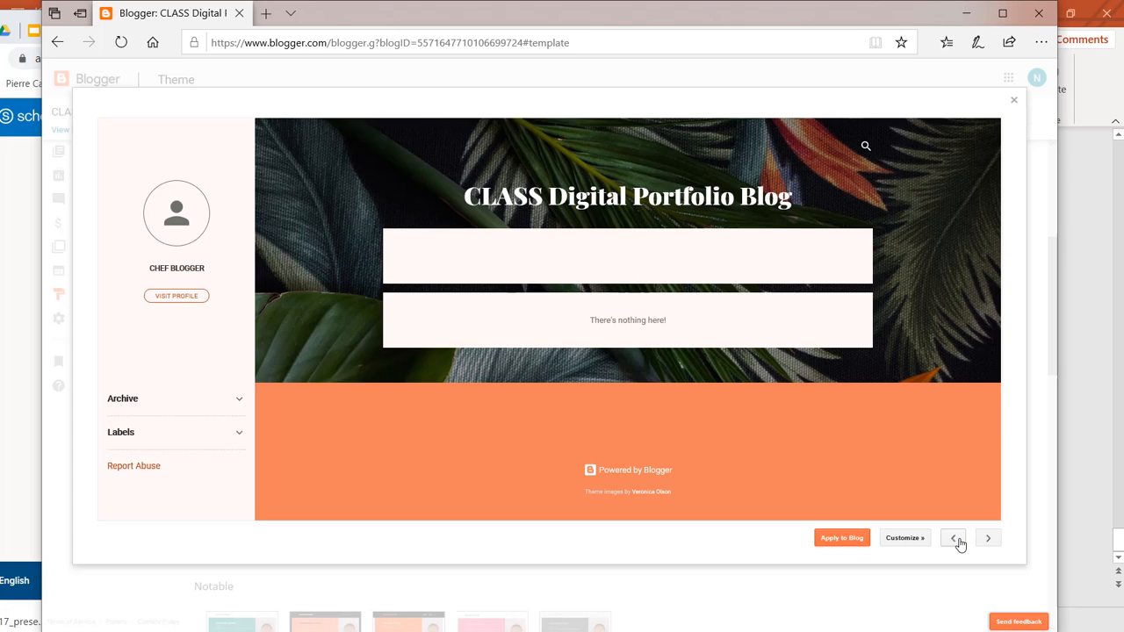
left_click(959, 543)
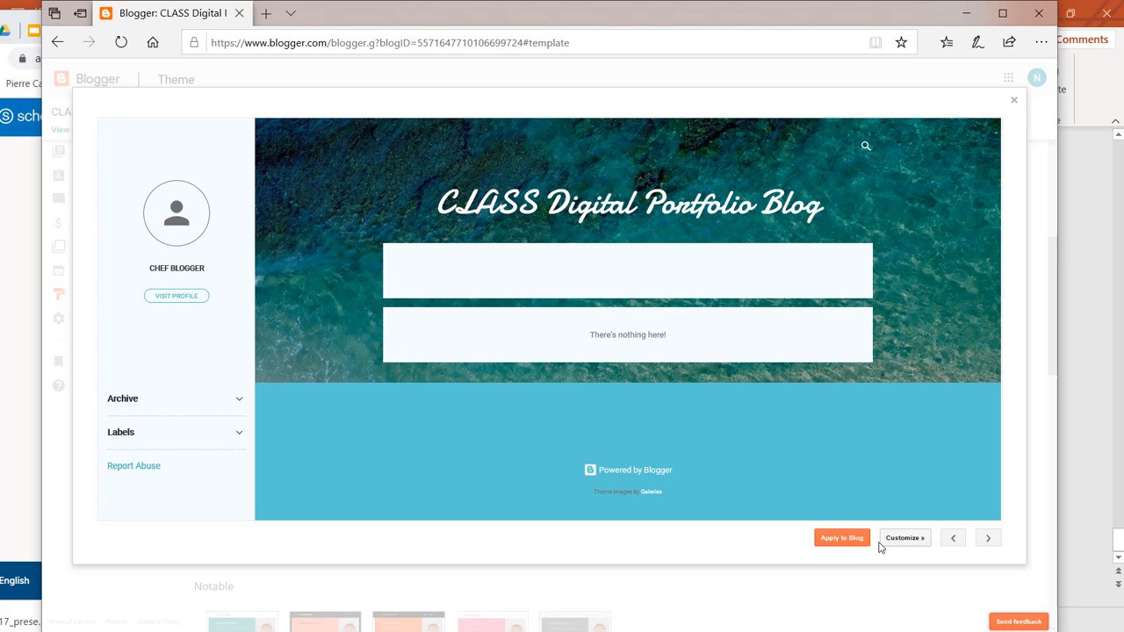
left_click(845, 541)
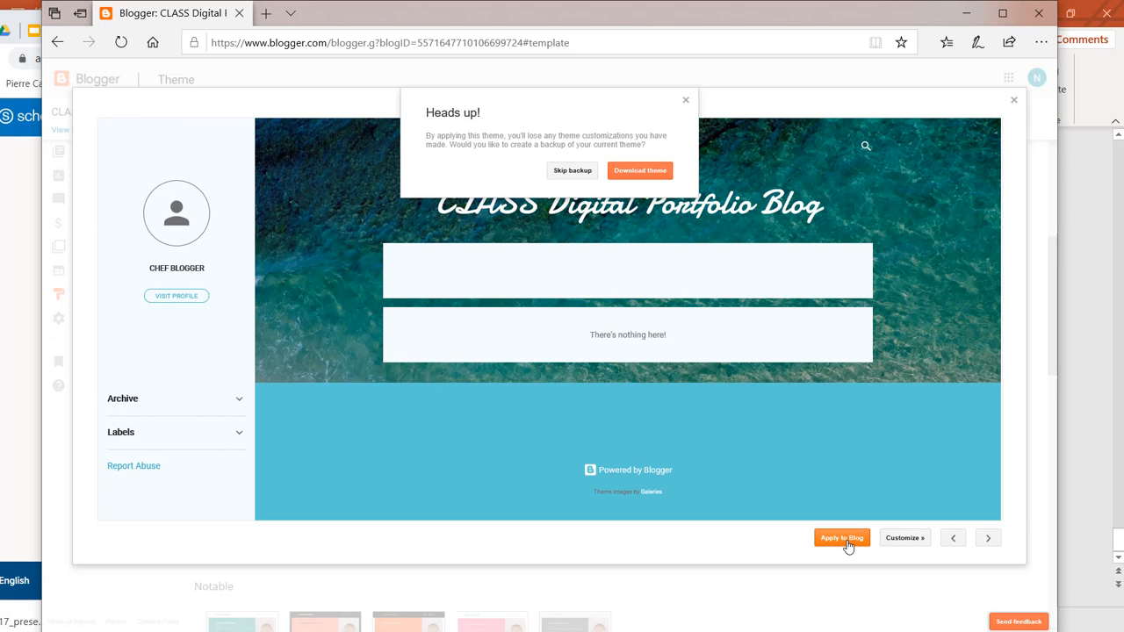
left_click(580, 173)
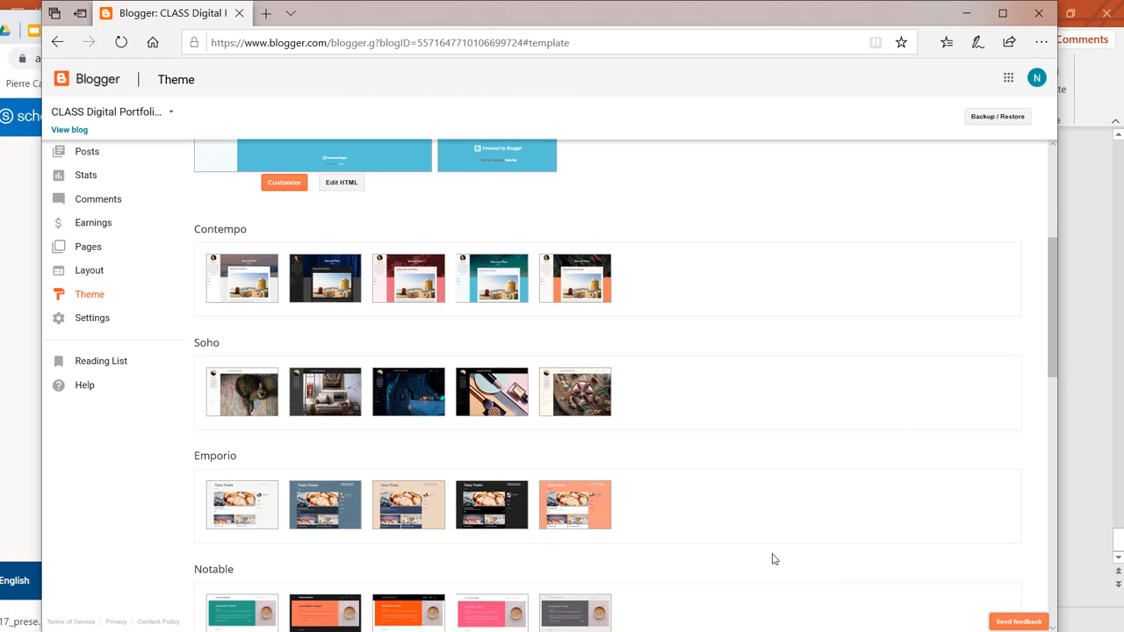
Start a new post titled Blog #1 Knife Skills
left_click(125, 149)
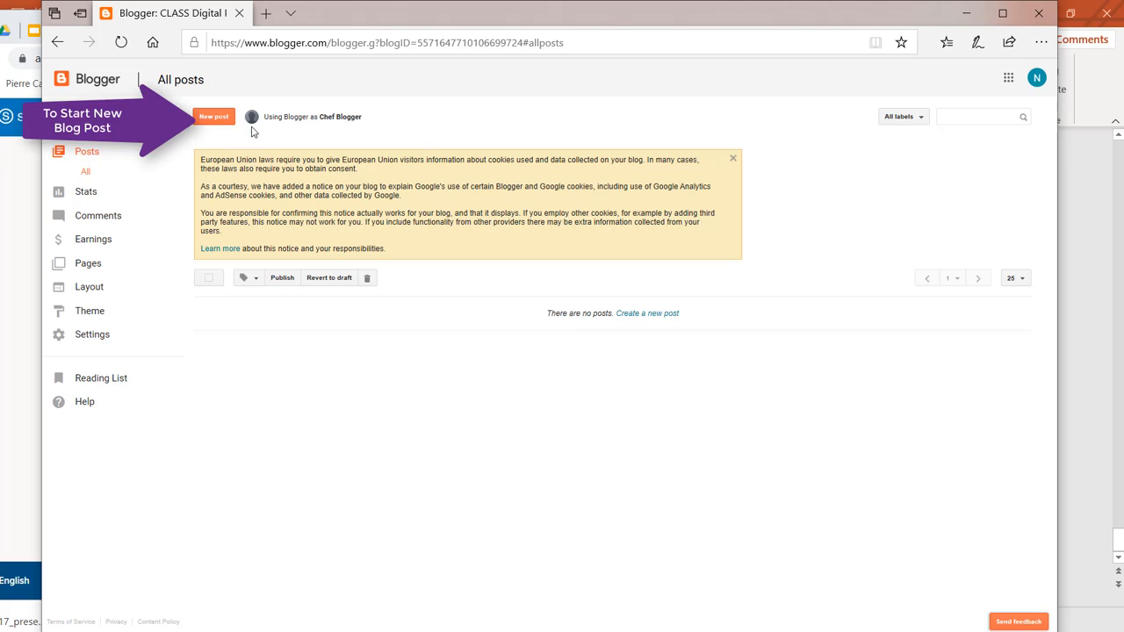
left_click(215, 117)
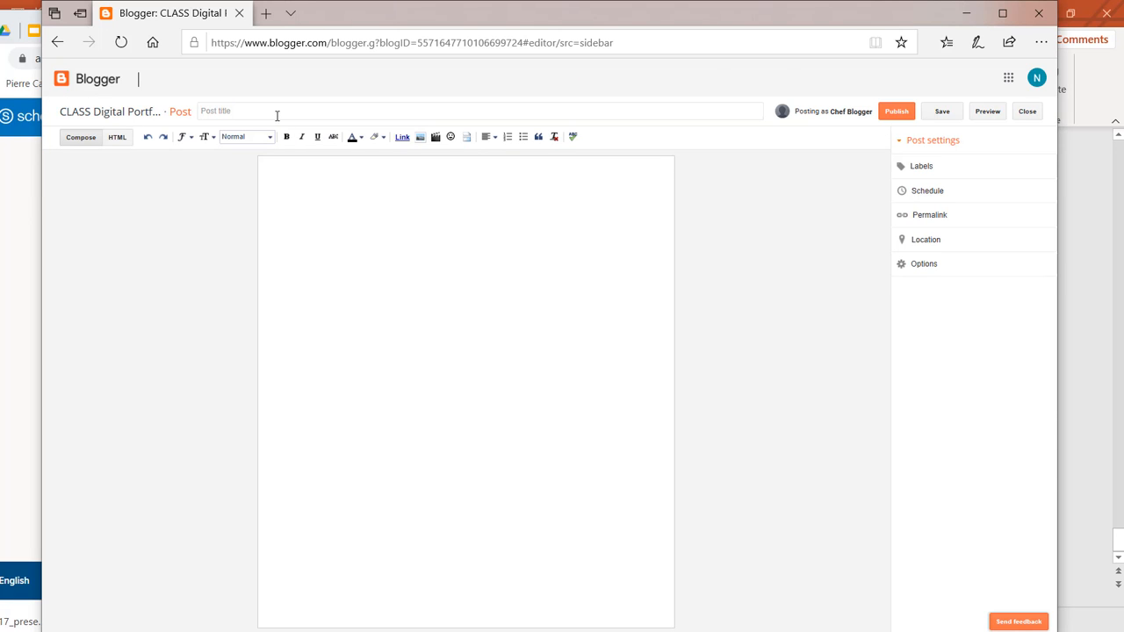
left_click(277, 115)
type("Blog #1")
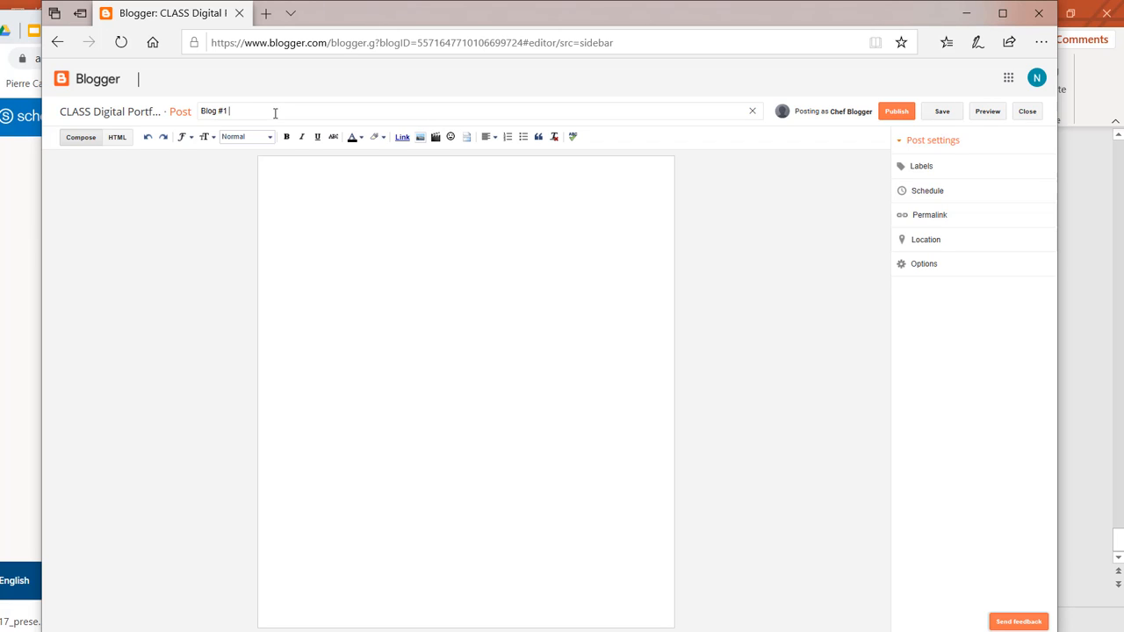
type(" Knife Skills")
Upload the campfire cookie image from the desktop and insert it into the post body
left_click(315, 187)
left_click(421, 140)
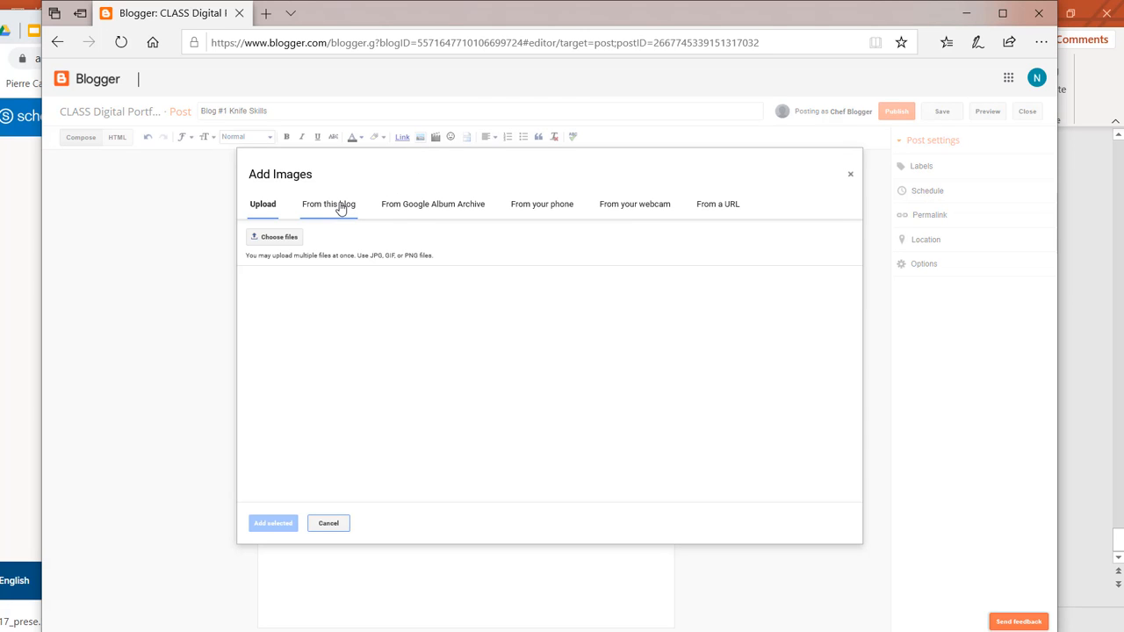
left_click(291, 237)
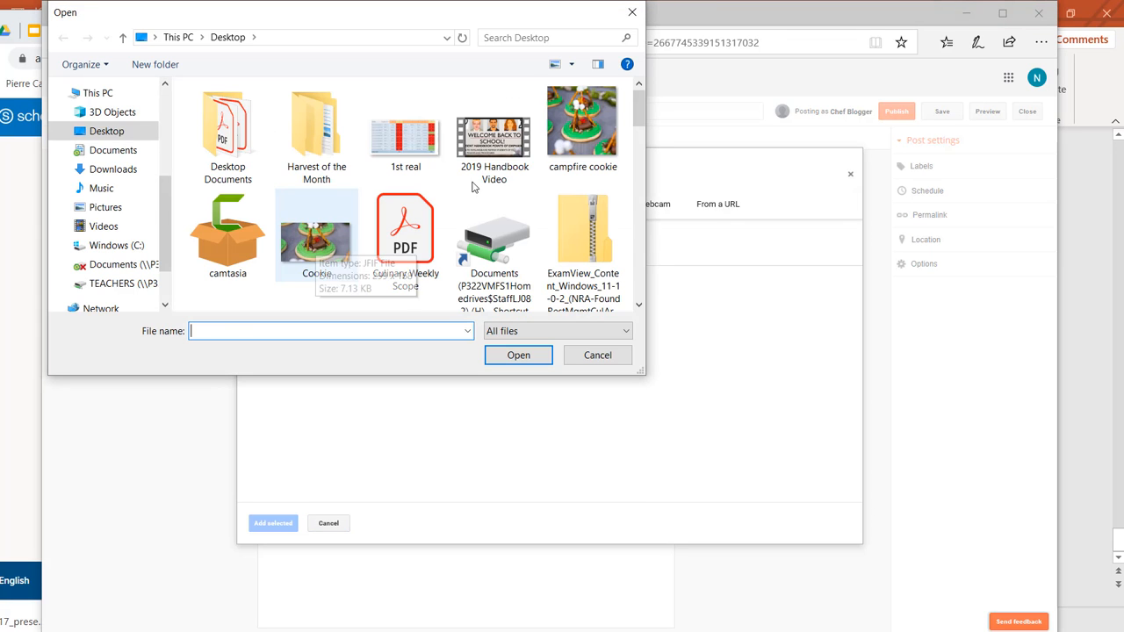
left_click(578, 133)
left_click(519, 355)
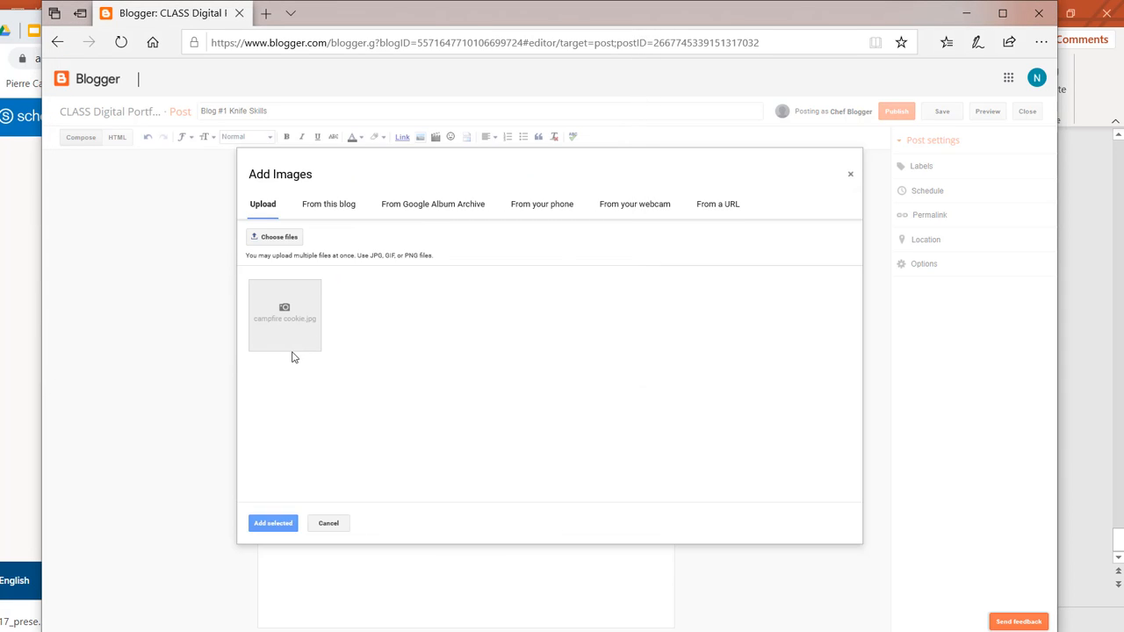
left_click(330, 340)
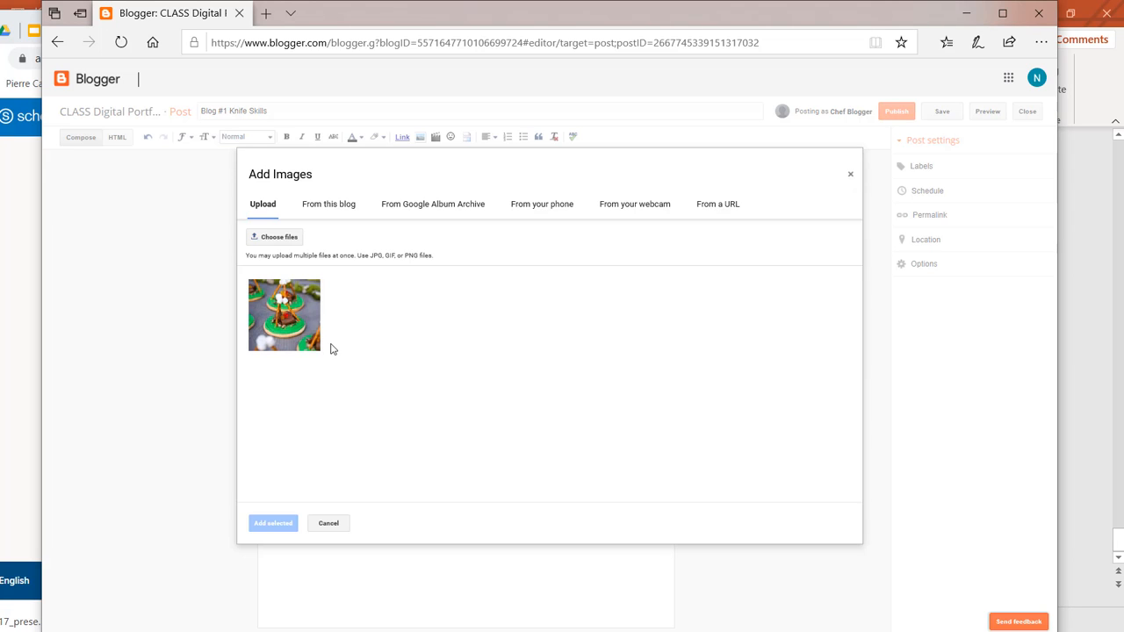
left_click(304, 329)
left_click(367, 332)
left_click(295, 349)
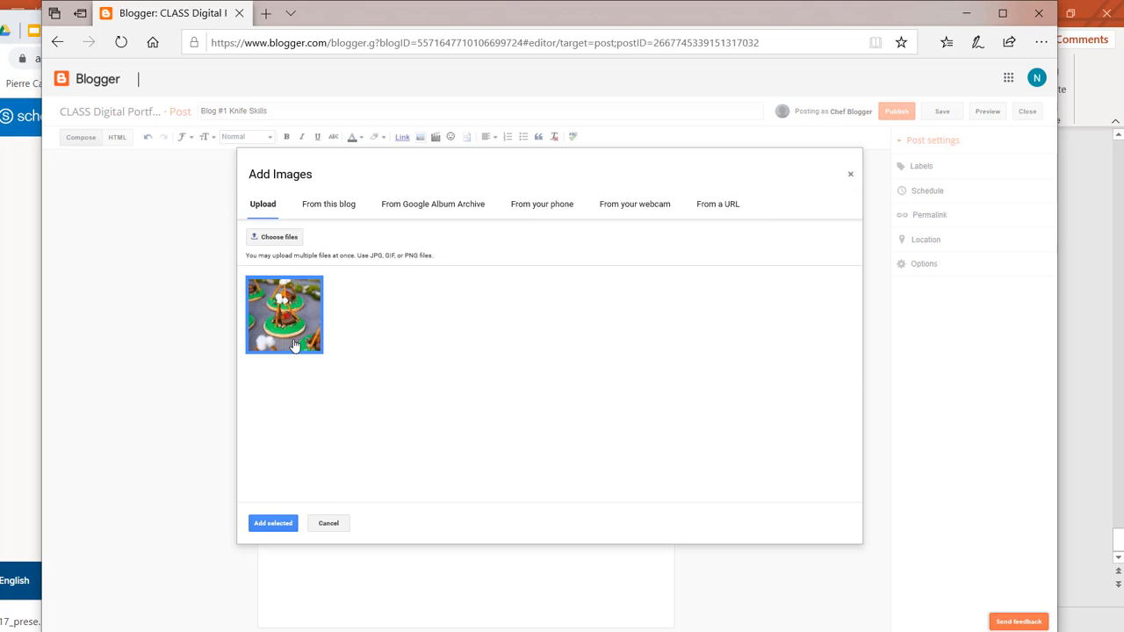
left_click(273, 524)
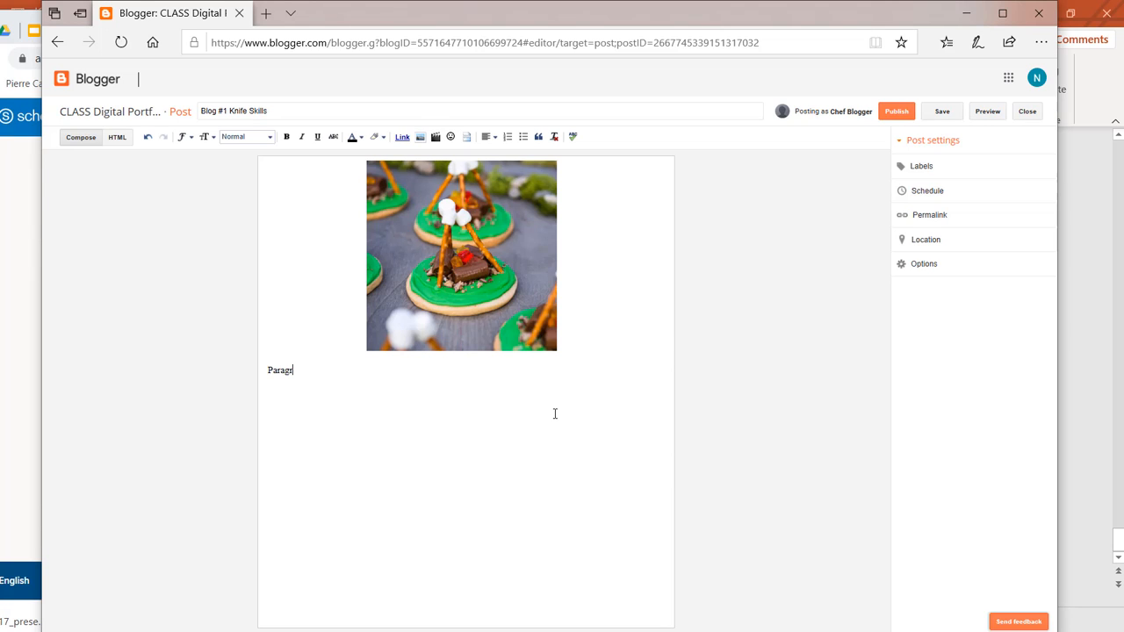
Write placeholder paragraphs starting with Paragraph 1 below the image in the post body
type("Paragraph 1")
key("Return")
type("kldfkslkdsldsd")
key("Return")
key("Up")
key("BackSpace")
type("sdl;sl;sl;sd")
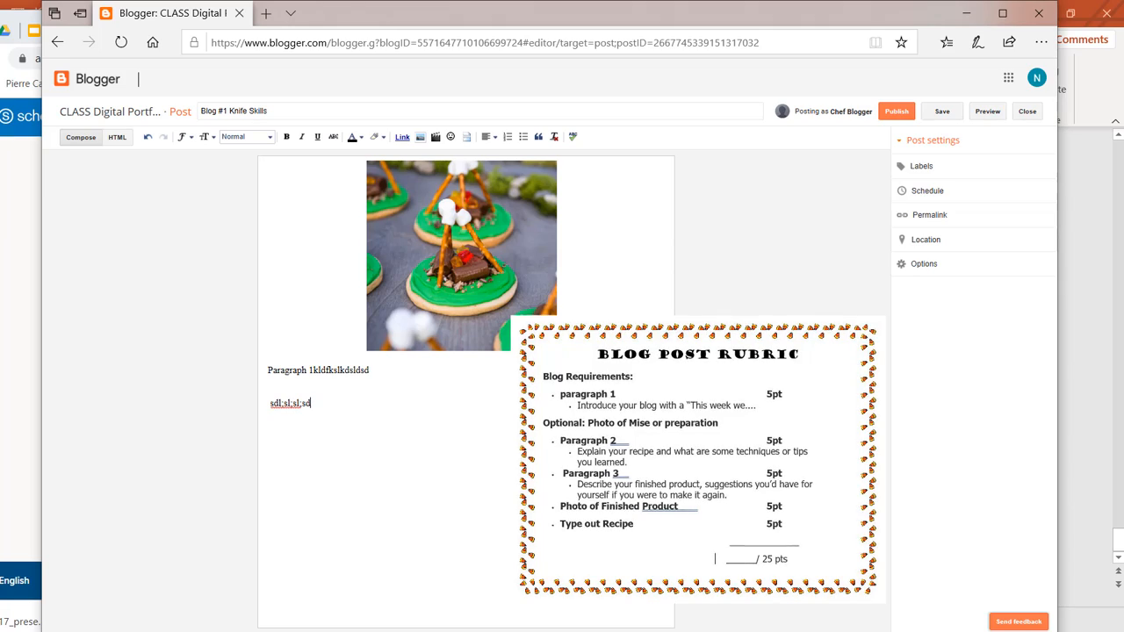
key("Return")
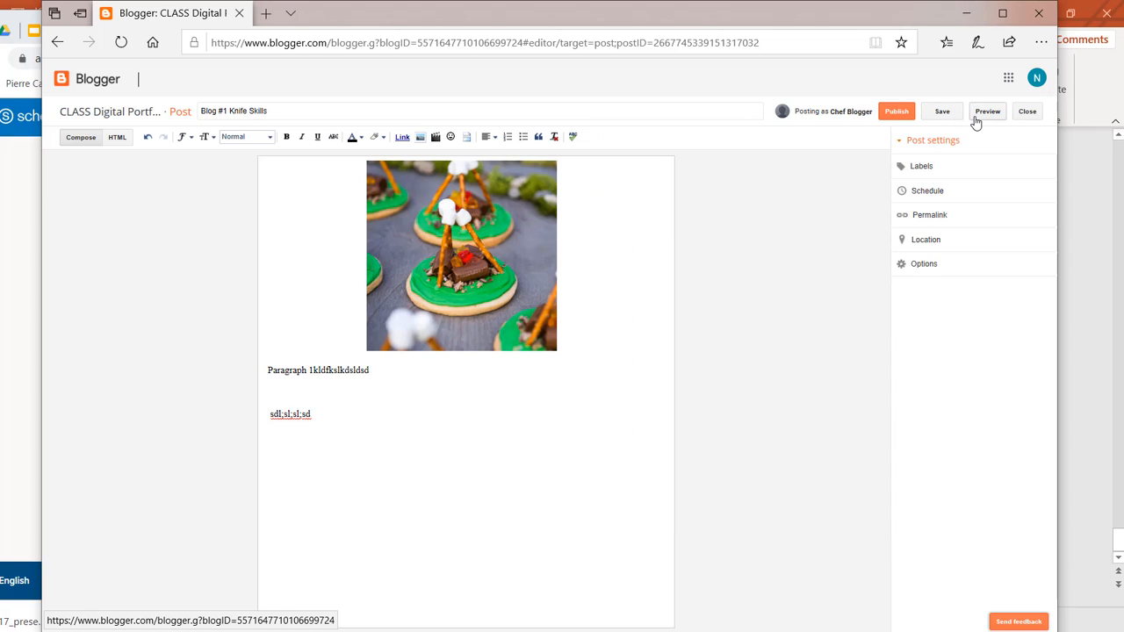
left_click(532, 428)
key("Return")
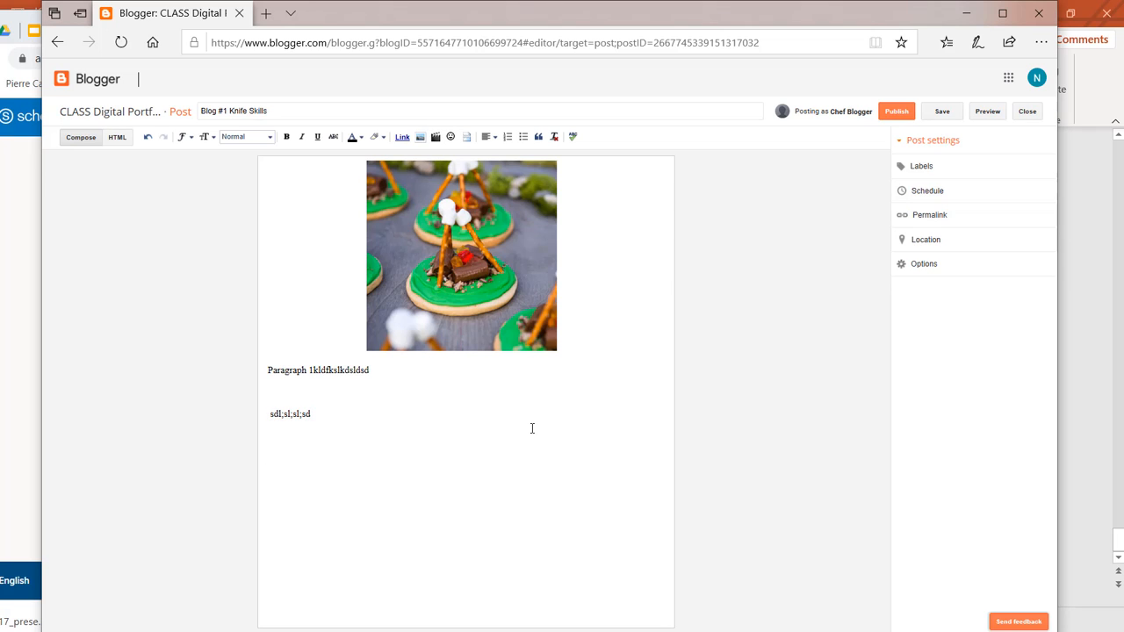
Add a third placeholder paragraph, jksjdksk, below the others and save the post
key("BackSpace")
type("jksjdksk")
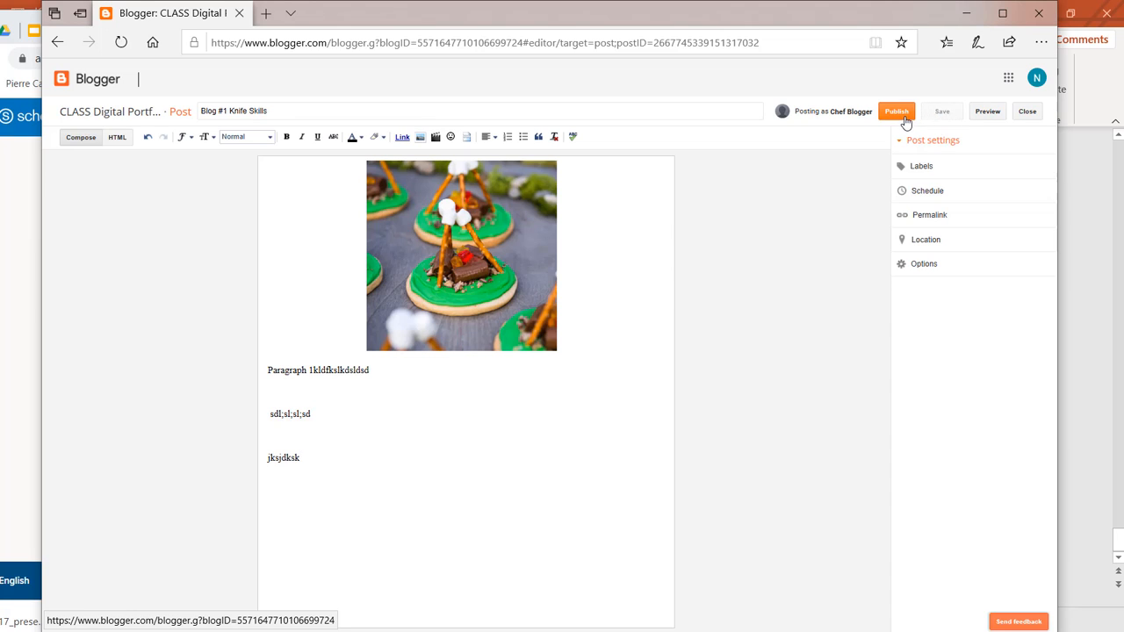
left_click(957, 122)
Preview the post in a new tab and close the preview
left_click(982, 118)
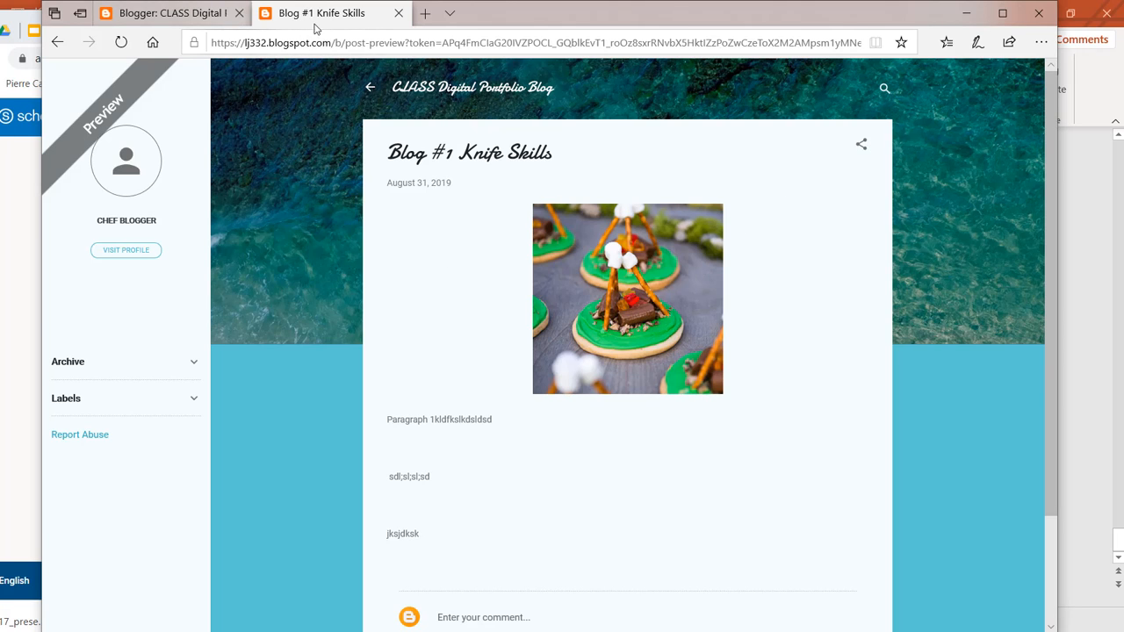
left_click(397, 14)
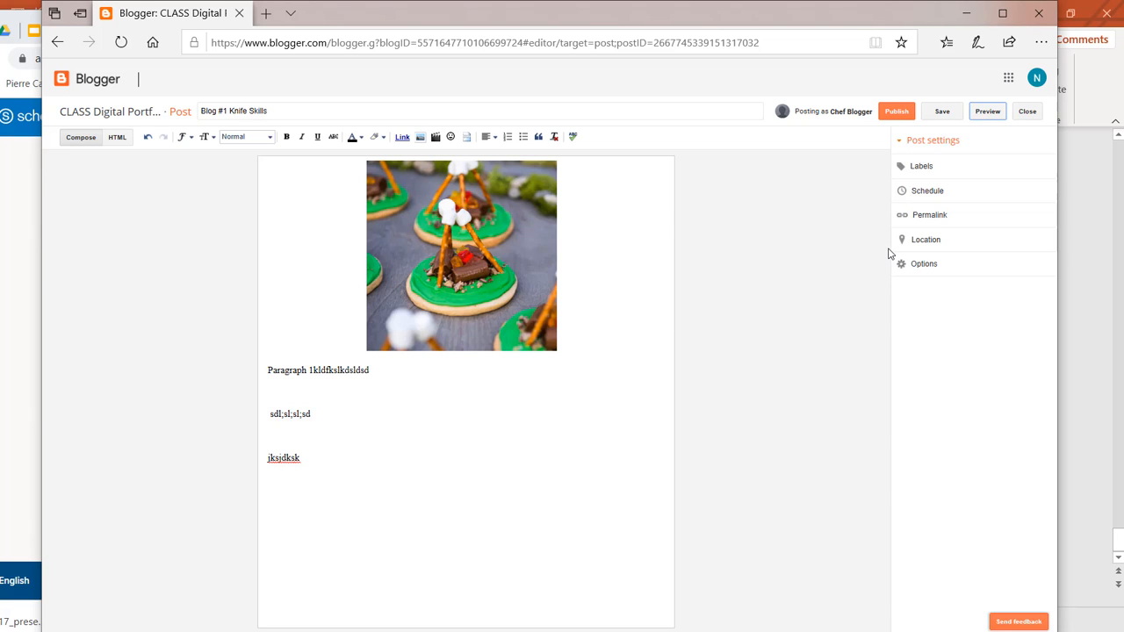
Publish the Blog #1 Knife Skills post and open the live blog, selecting its web address
left_click(897, 113)
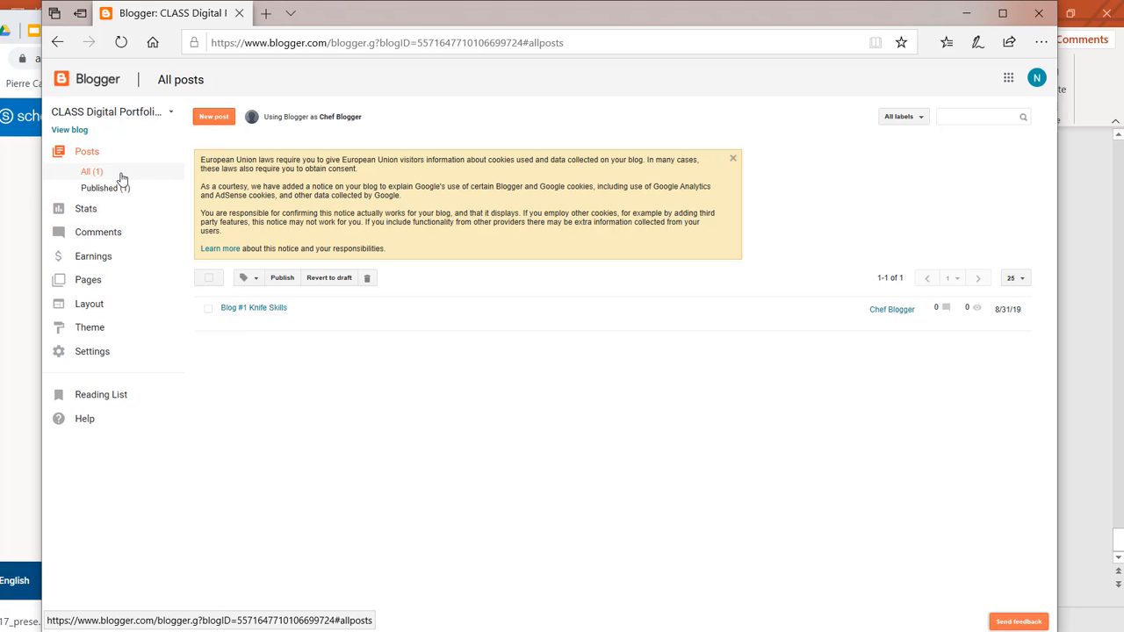
left_click(80, 130)
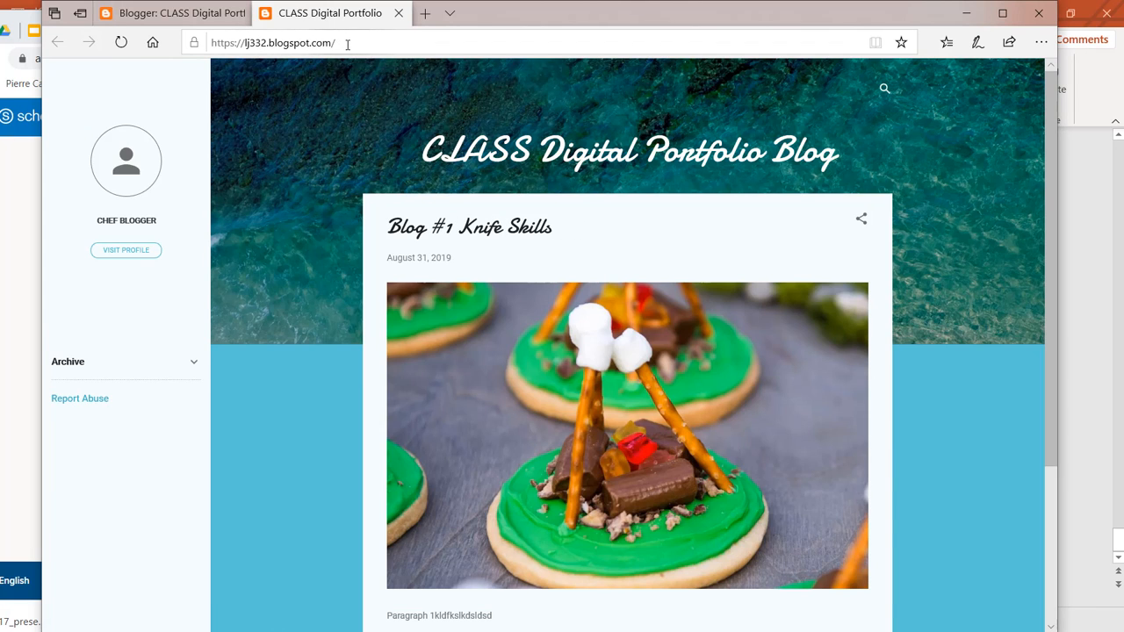
left_click_drag(347, 44, 223, 39)
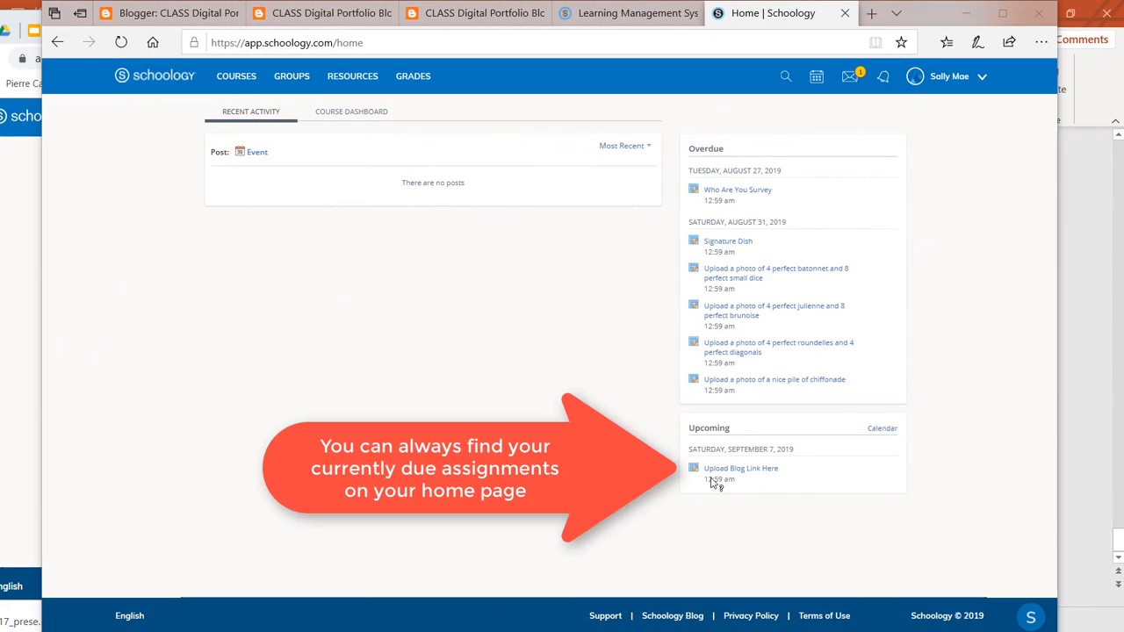
Open the Upload Blog Link Here assignment in the culinary course's Module 3 and start a text-entry submission
left_click(236, 85)
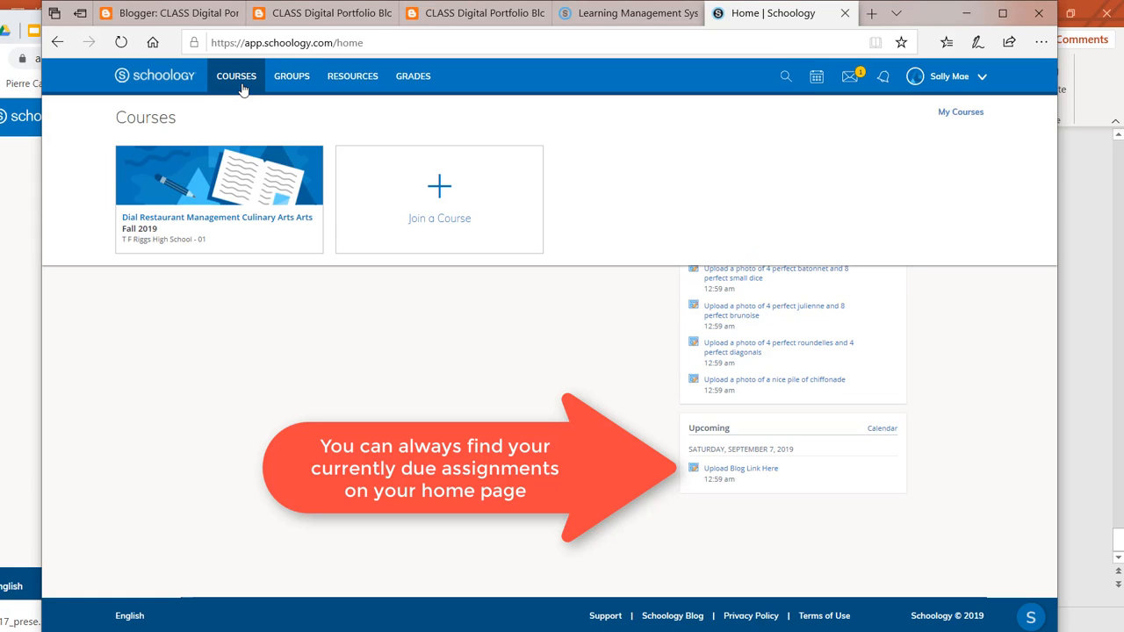
left_click(268, 209)
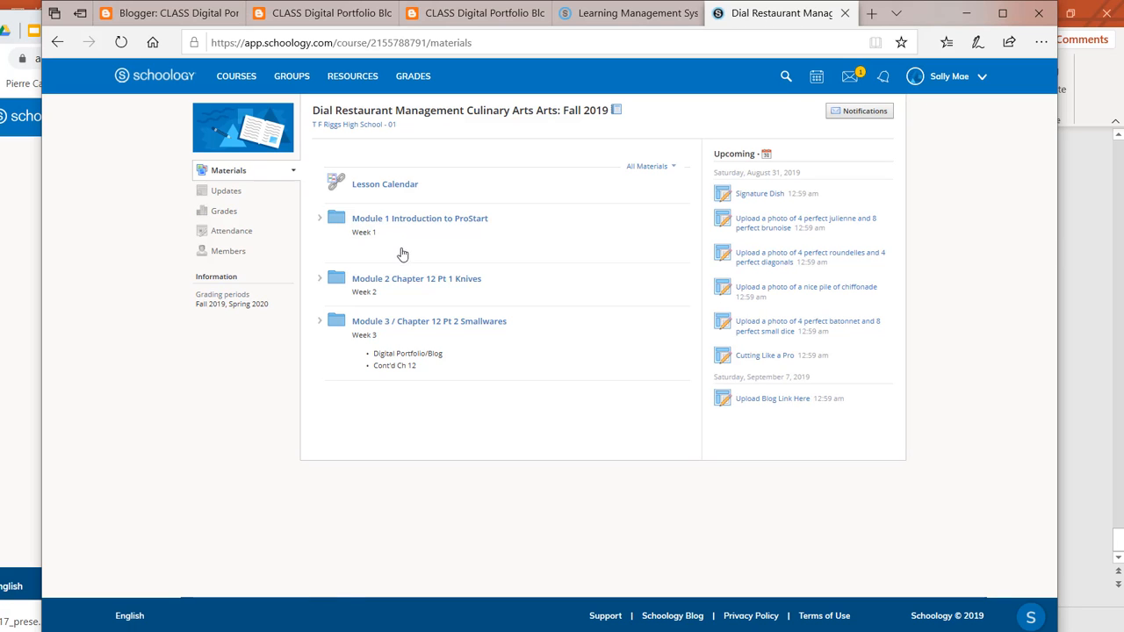
left_click(409, 326)
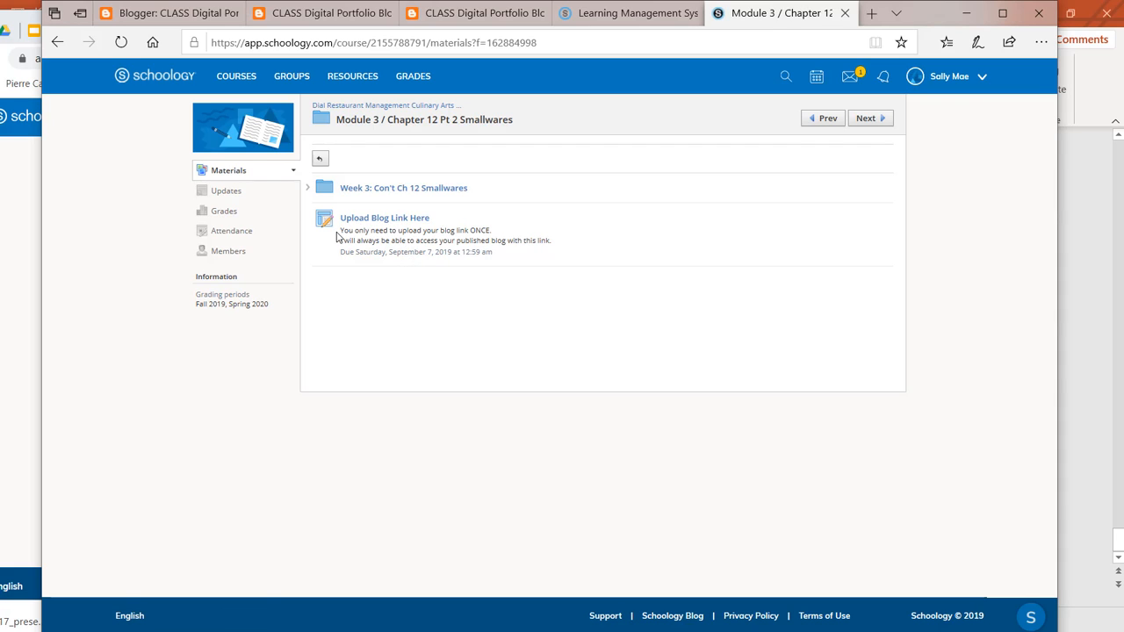
left_click(391, 218)
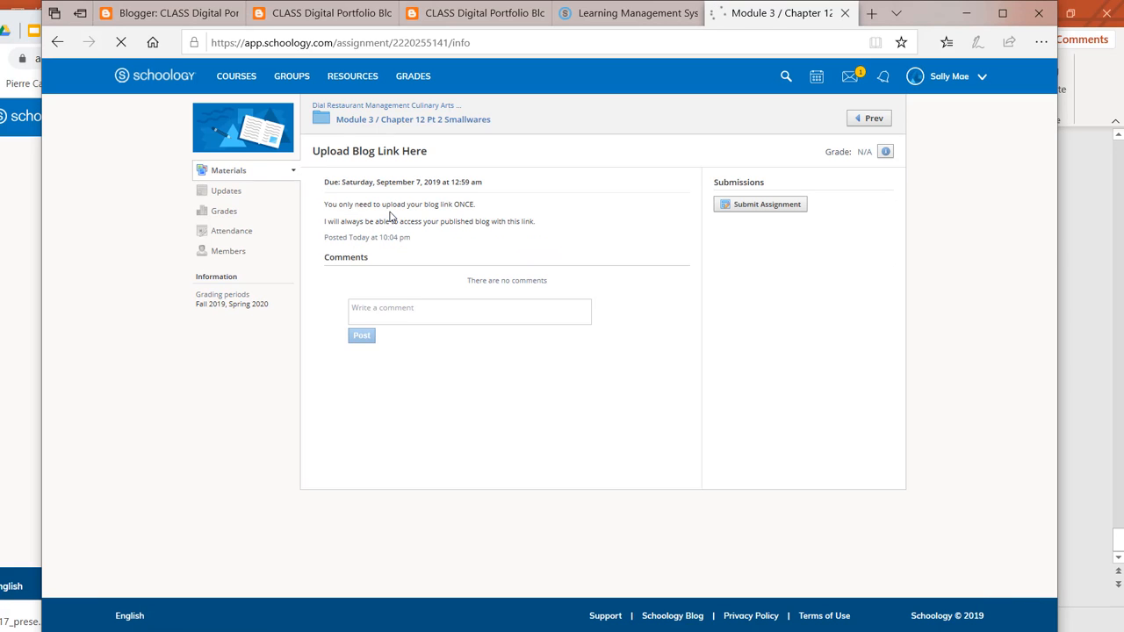
left_click(750, 213)
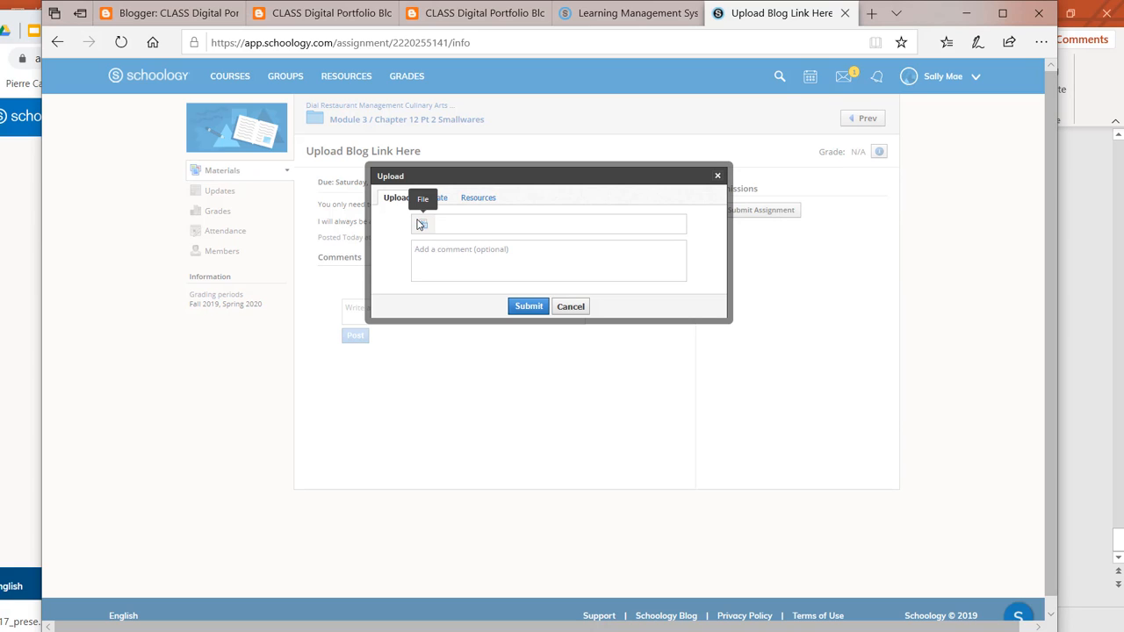
left_click(436, 198)
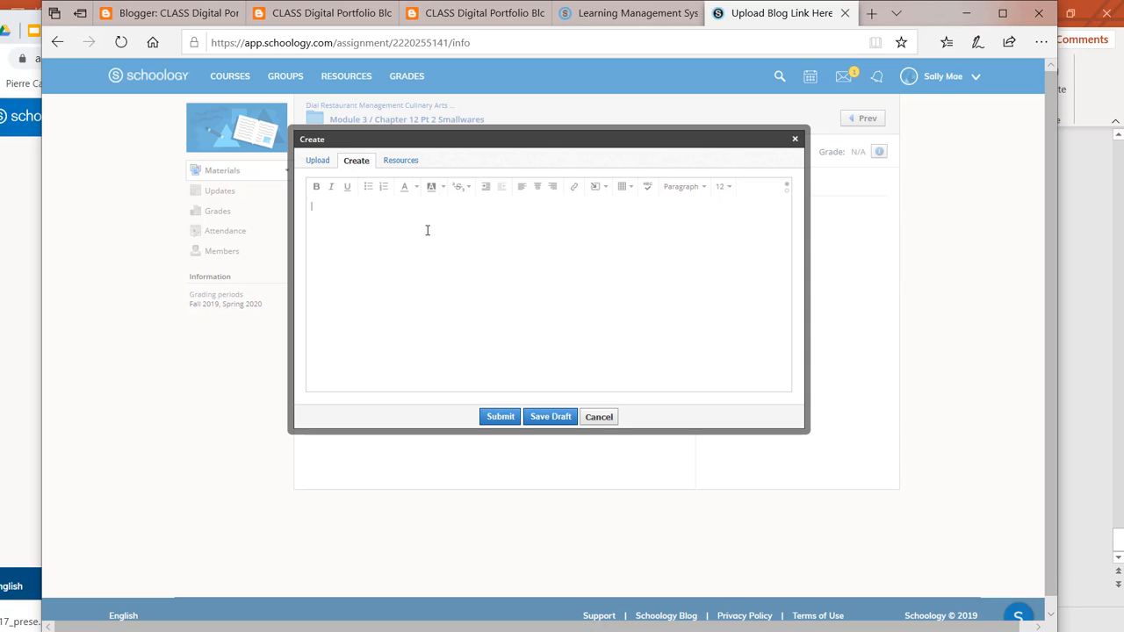
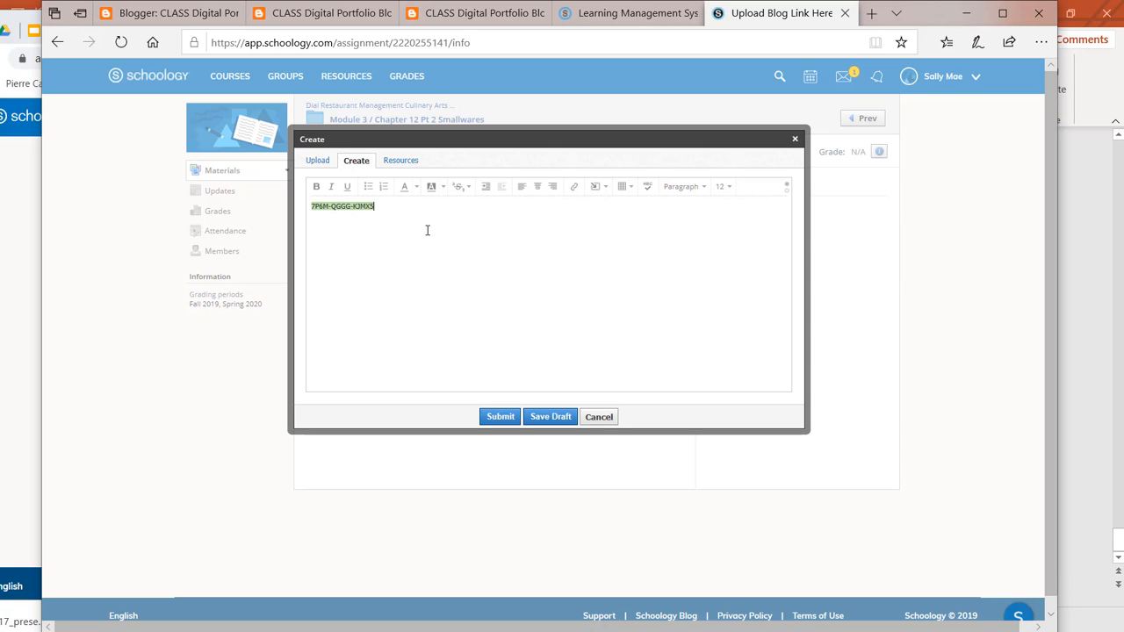
key("ctrl+a")
key("BackSpace")
Copy the blog's web address, paste it into the submission text, and submit the assignment
left_click(430, 24)
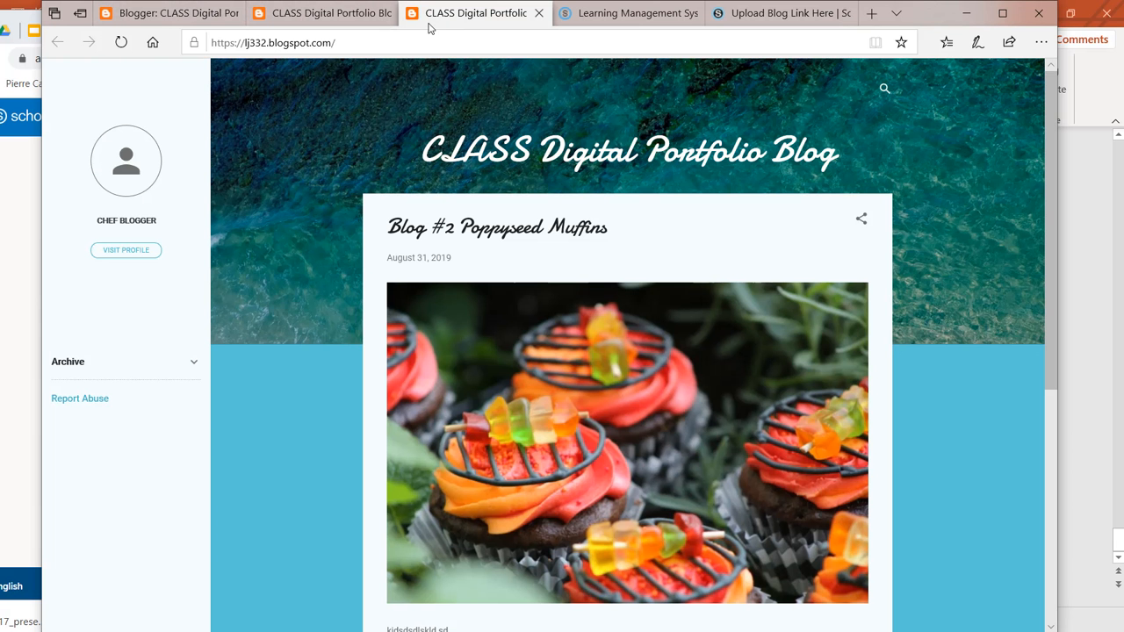
left_click(343, 46)
key("ctrl+c")
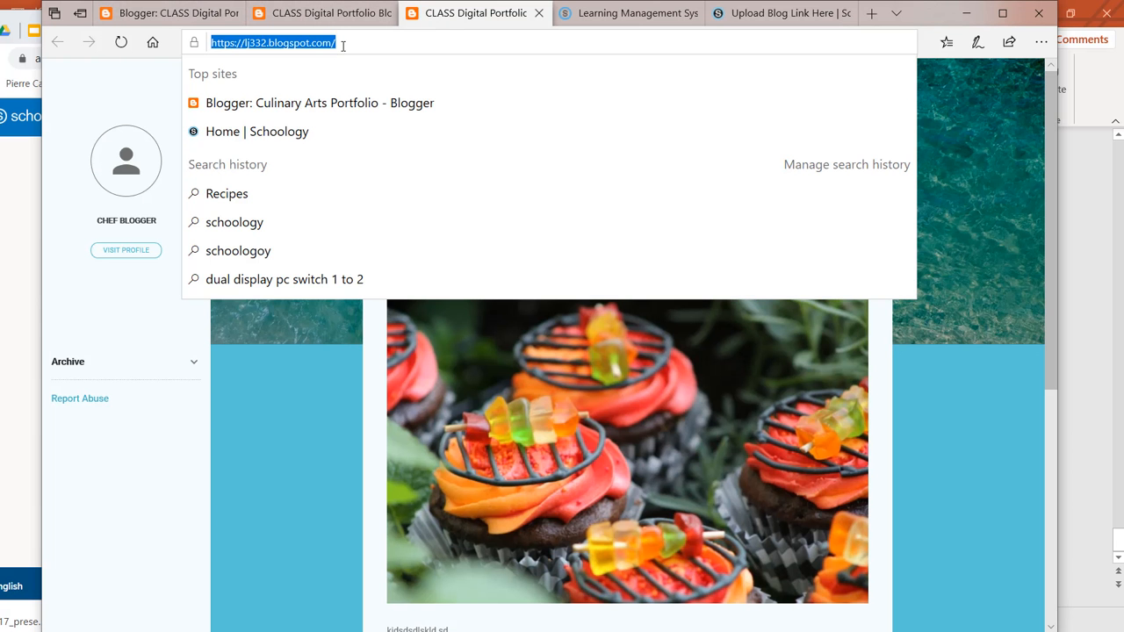
left_click(747, 21)
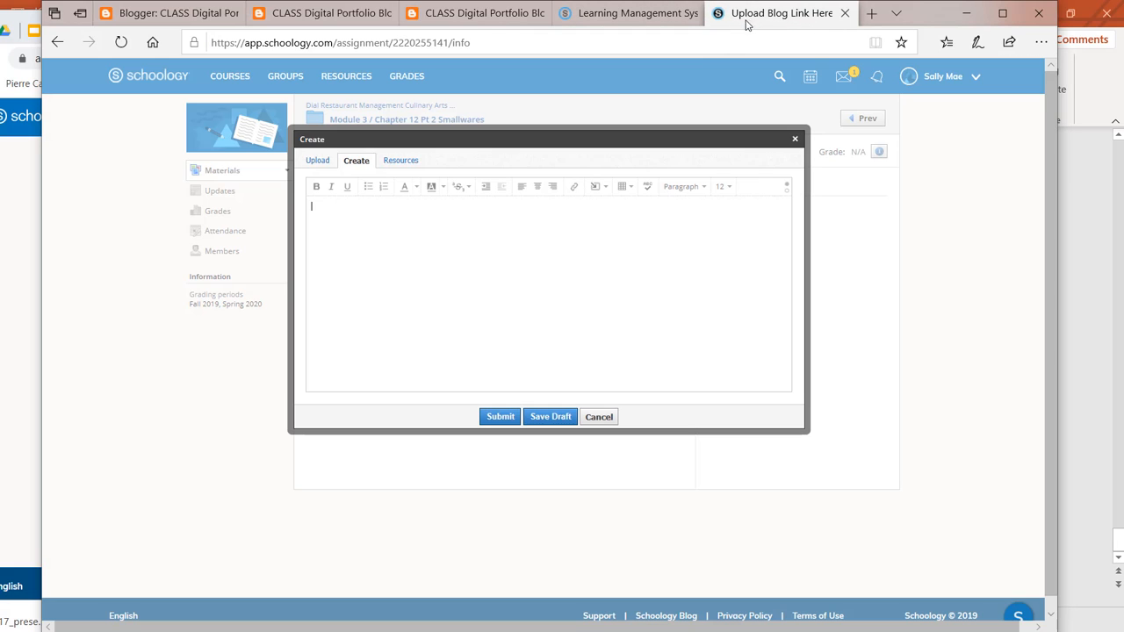
key("ctrl+v")
left_click(512, 420)
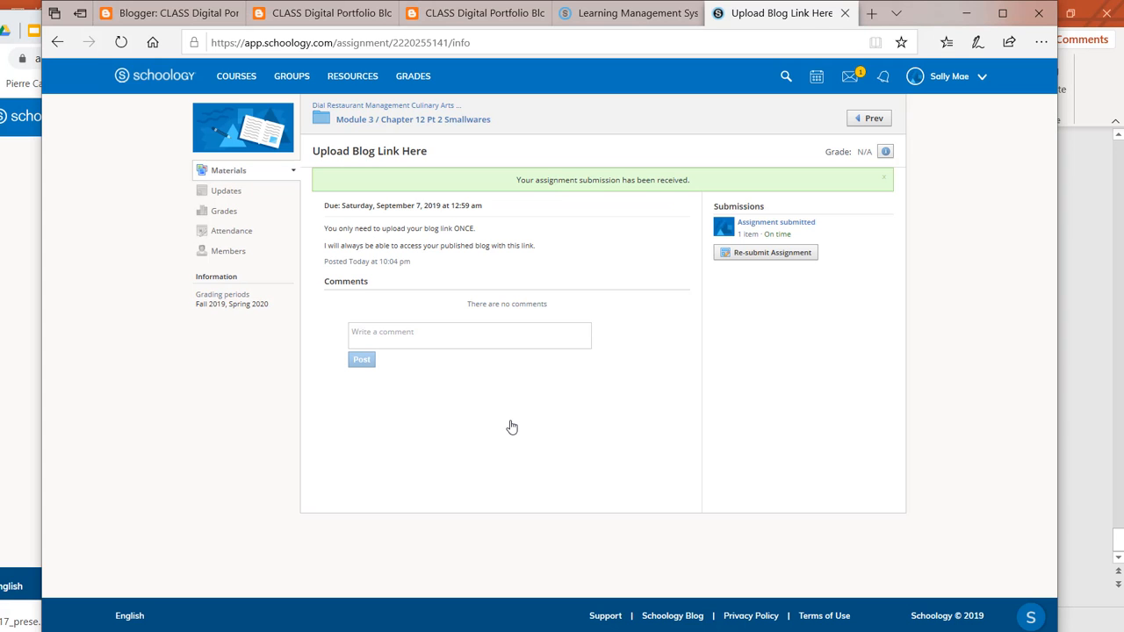
Open the submitted link from the submission to check the blog, then close that tab
left_click(764, 227)
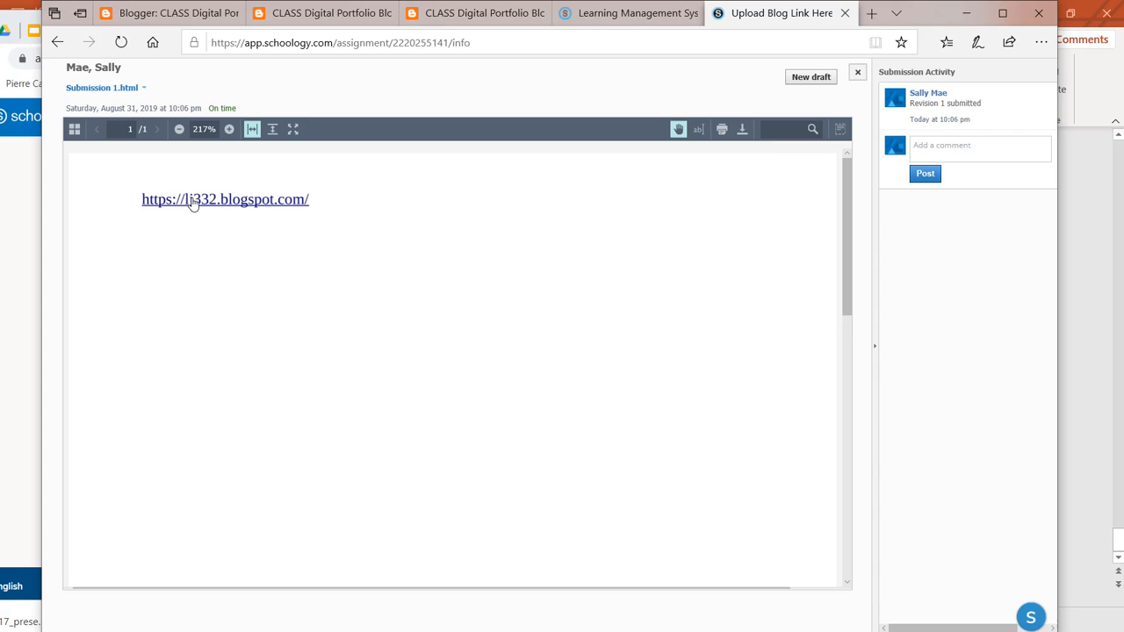
left_click(209, 204)
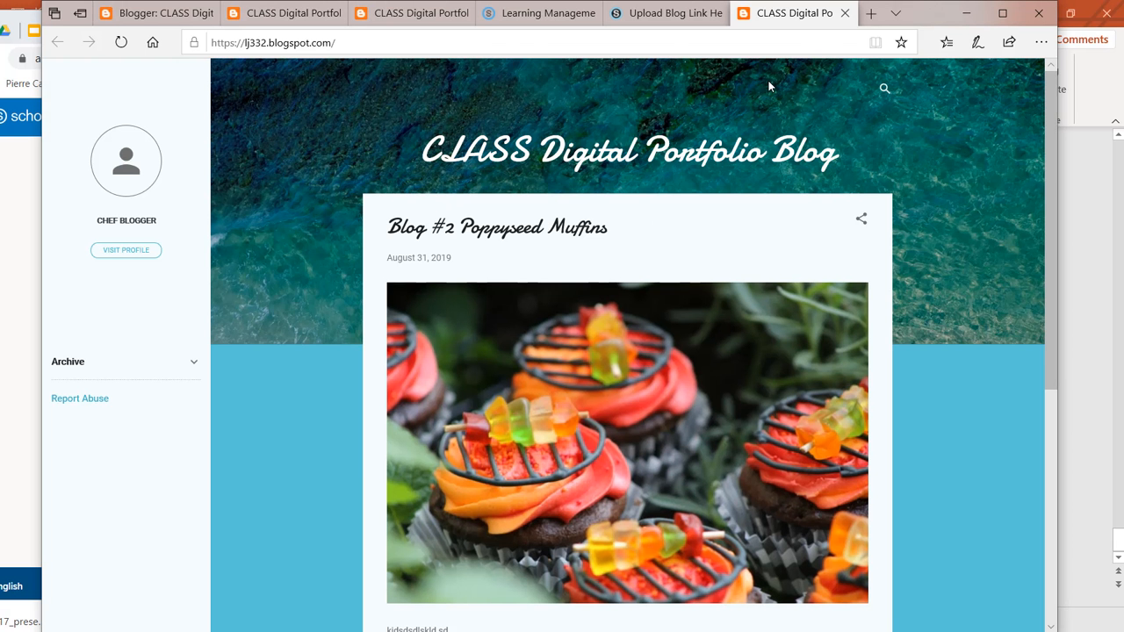
left_click(845, 14)
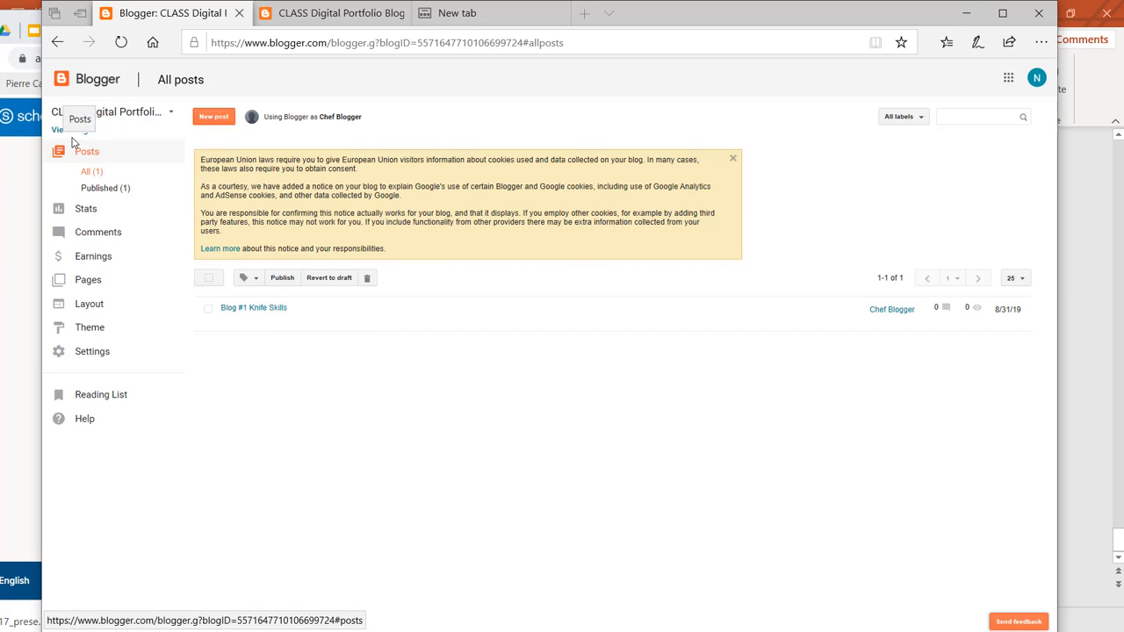
Start a new post titled Blog #2 Poppyseed Muffins
left_click(201, 122)
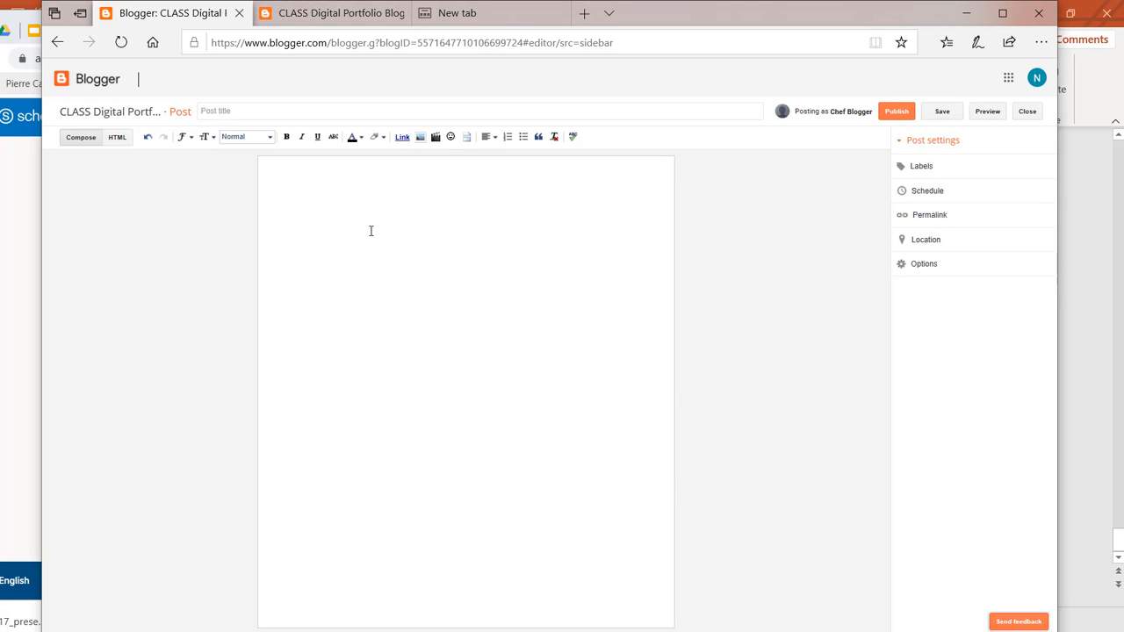
left_click(271, 114)
type("Blog #2 Poppyseed Muffins")
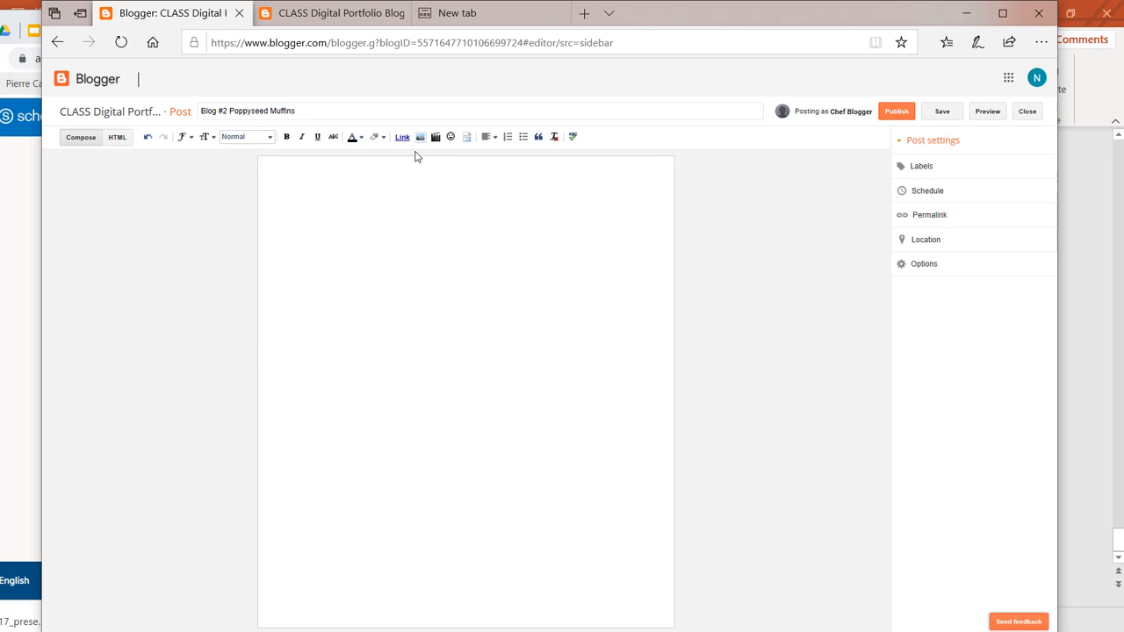
Upload the Grill Cupcake image from the desktop and insert it into the post body
left_click(420, 137)
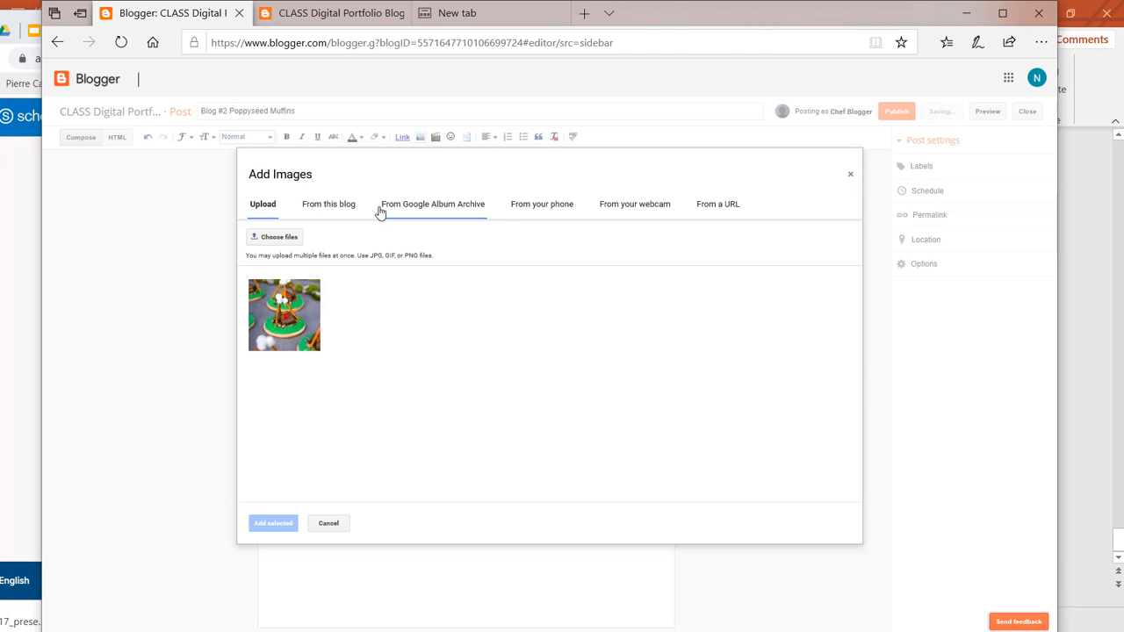
left_click(296, 241)
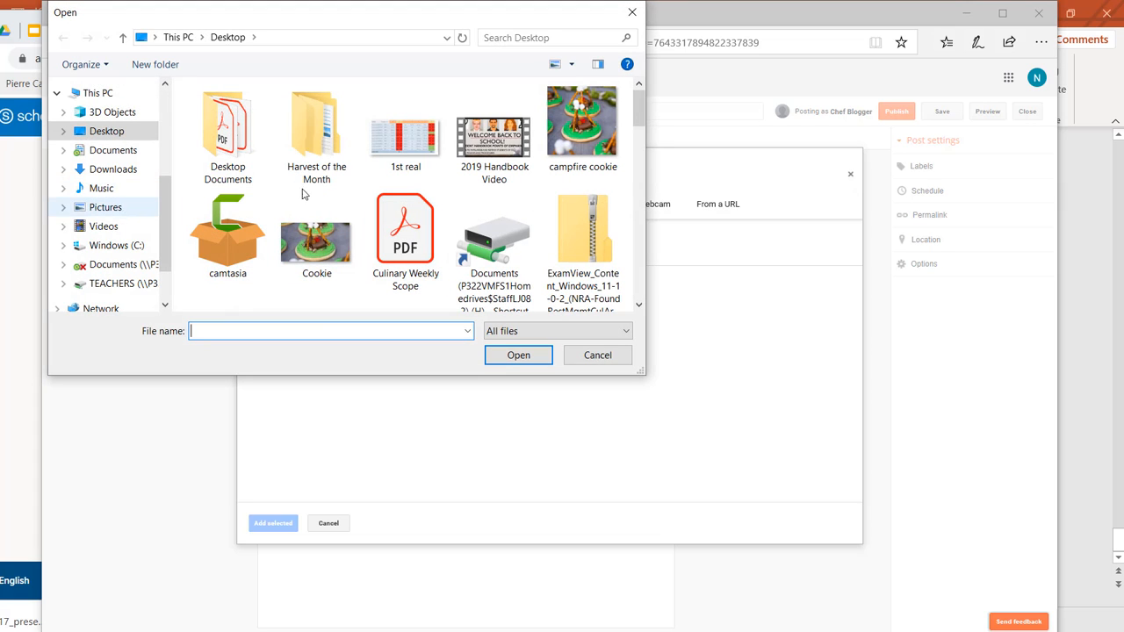
left_click(427, 146)
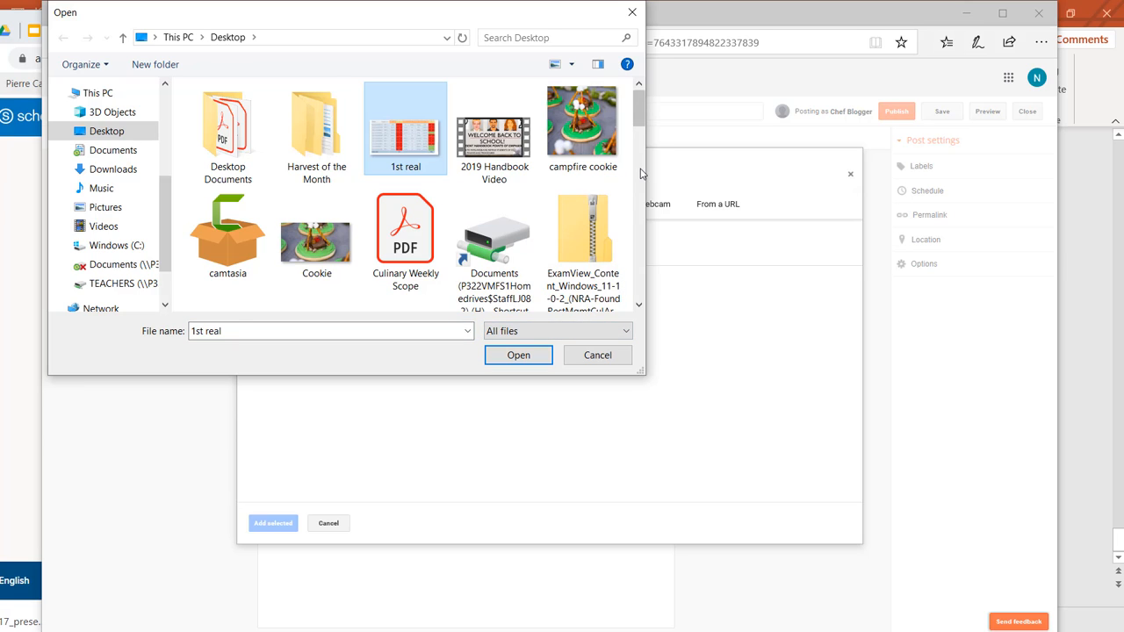
scroll(641, 173, "down", 1)
scroll(641, 173, "down", 1)
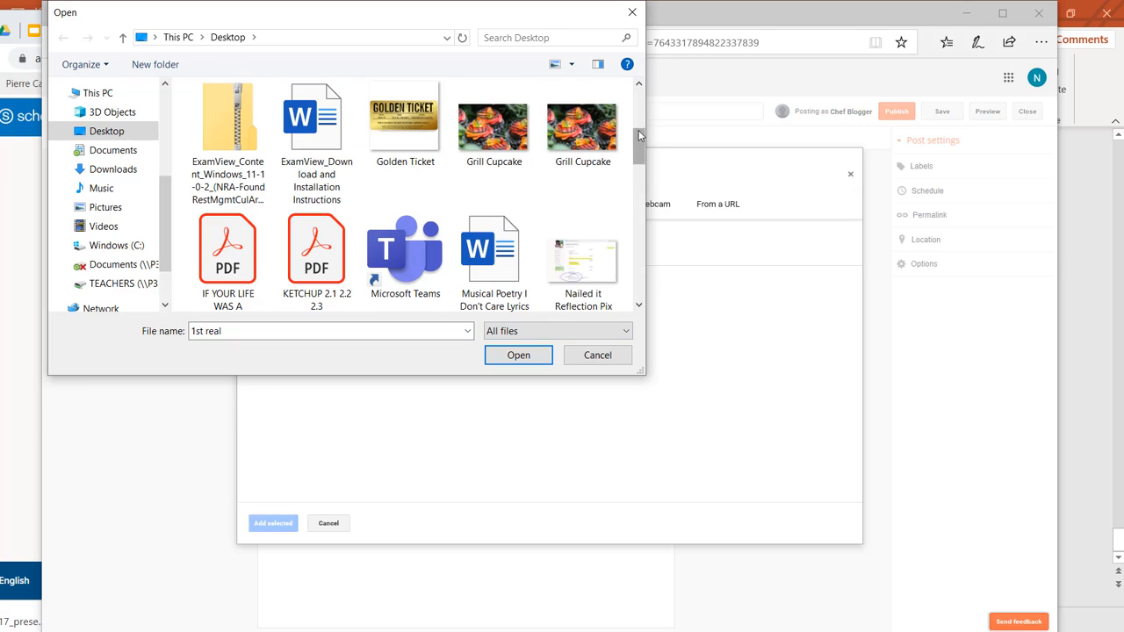
left_click(582, 131)
left_click(517, 354)
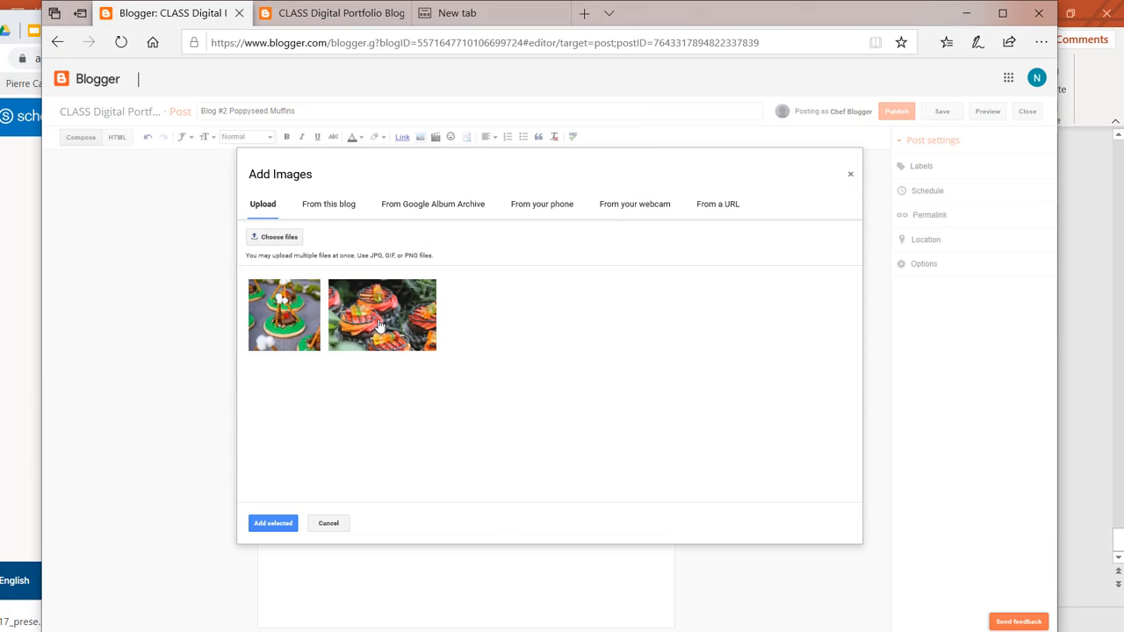
left_click(271, 527)
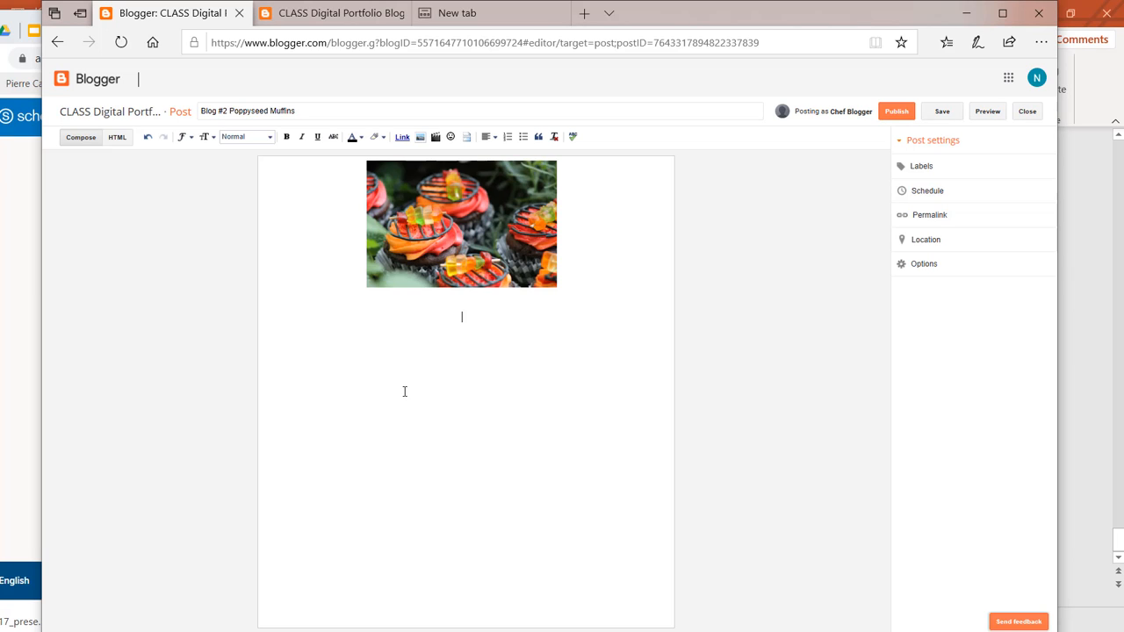
Write placeholder lines kjdsdsdlskld, sd and dsdklskdls below the image
type("kjdsdsdlskld")
key("Return")
type("sd")
key("Return")
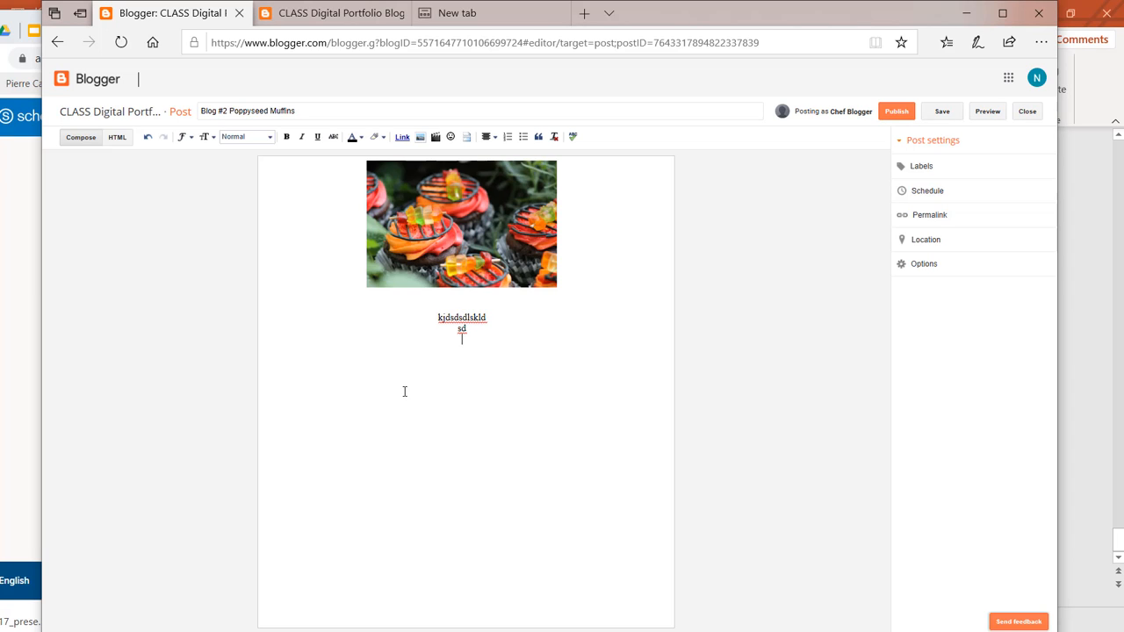
type("dsdklskdls")
Save and close the draft, then reopen Blog #2 Poppyseed Muffins and publish it
left_click(946, 112)
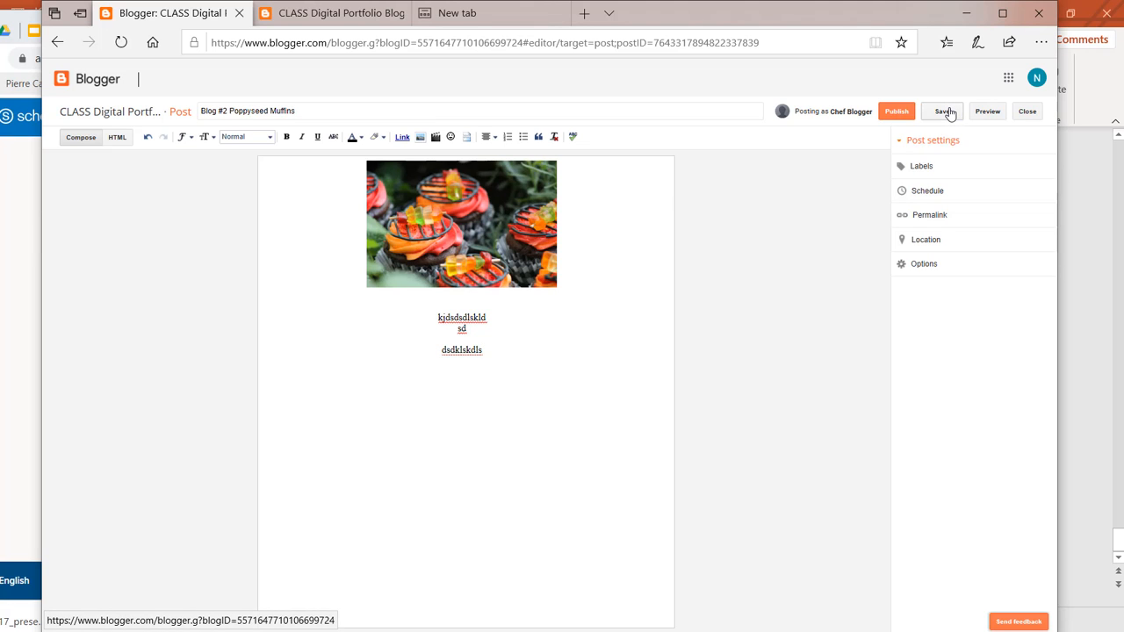
left_click(1028, 111)
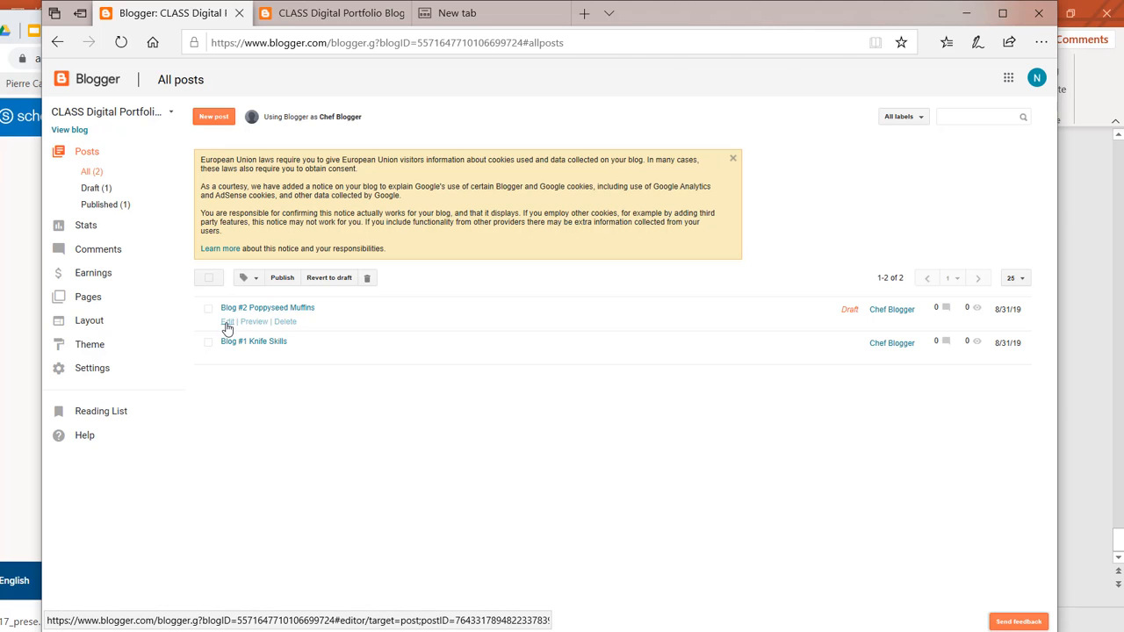
left_click(228, 324)
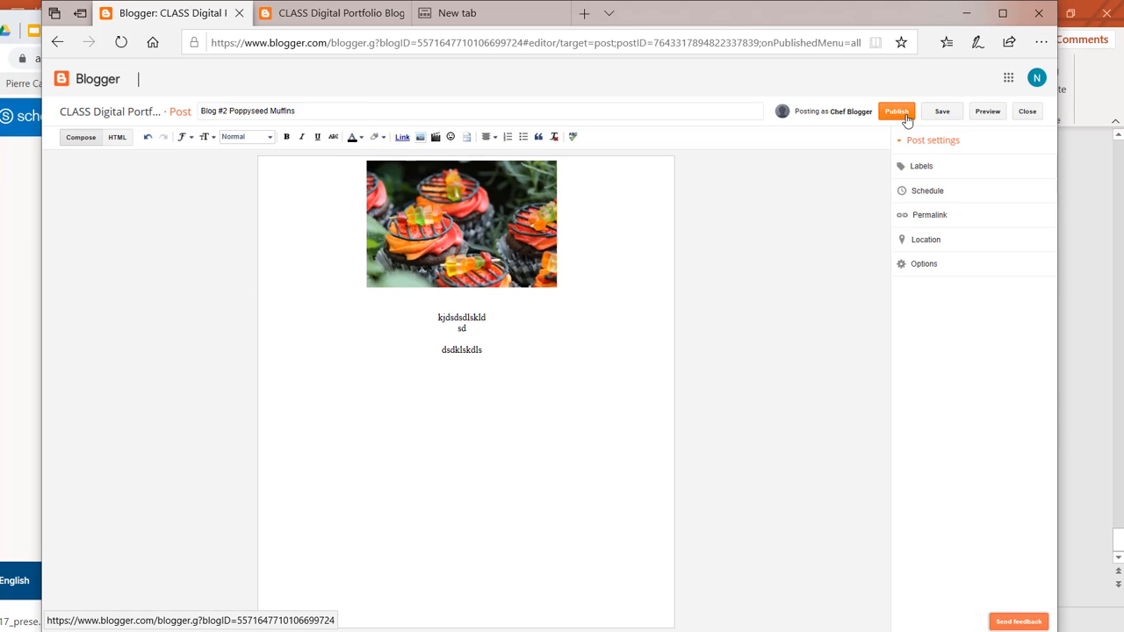
left_click(906, 116)
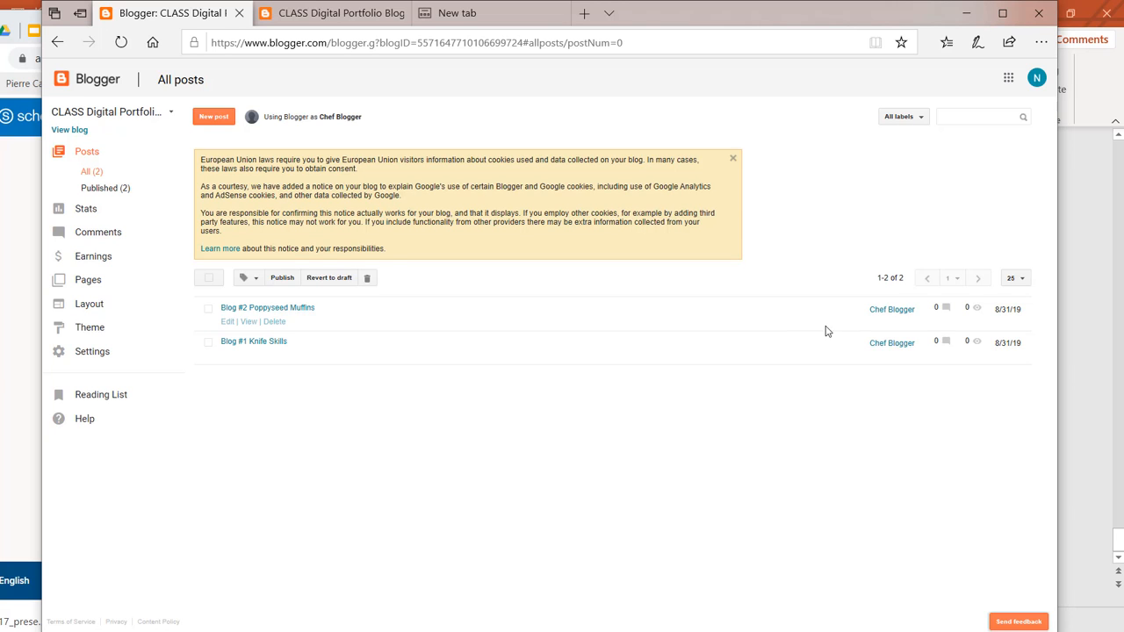
Open the live blog and scroll through both published posts
left_click(76, 133)
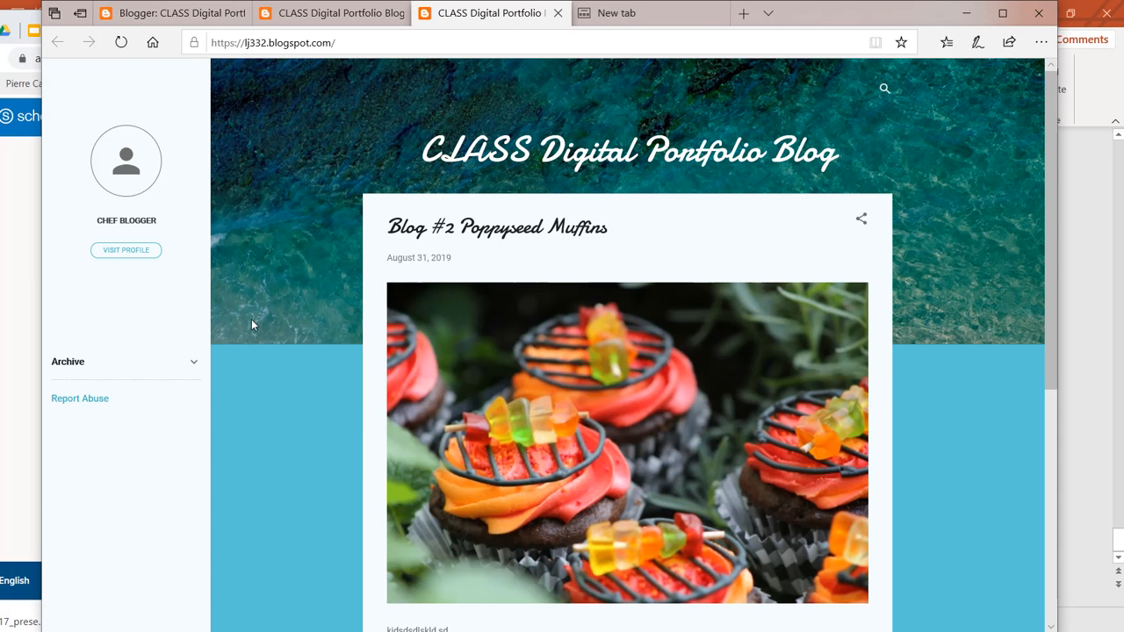
scroll(483, 437, "down", 5)
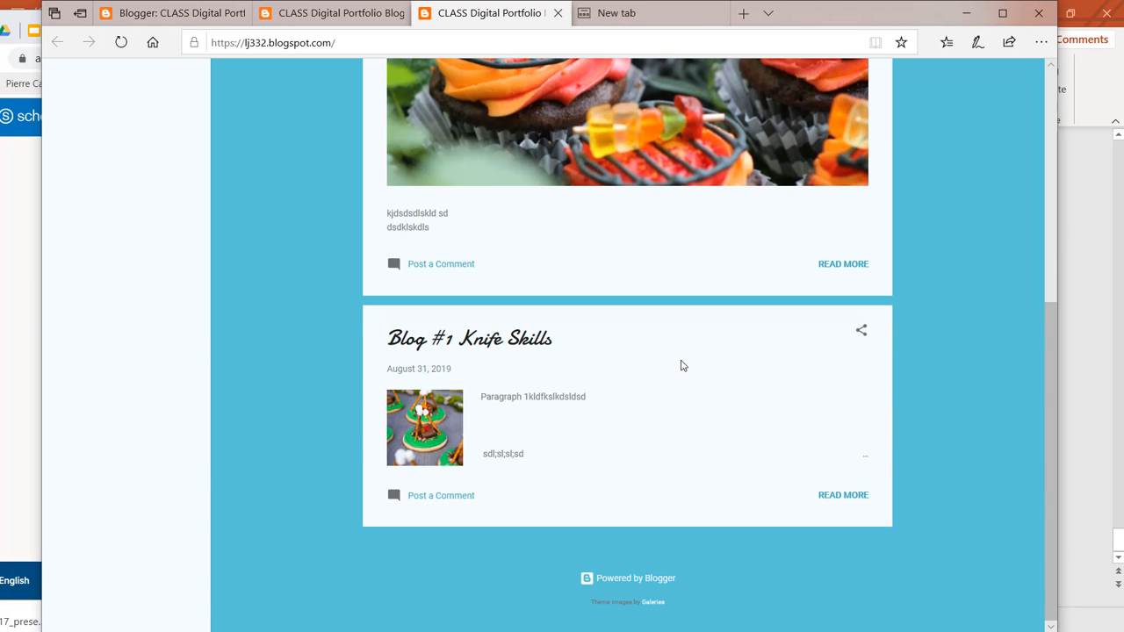
scroll(681, 362, "up", 5)
scroll(680, 359, "down", 5)
scroll(677, 362, "up", 5)
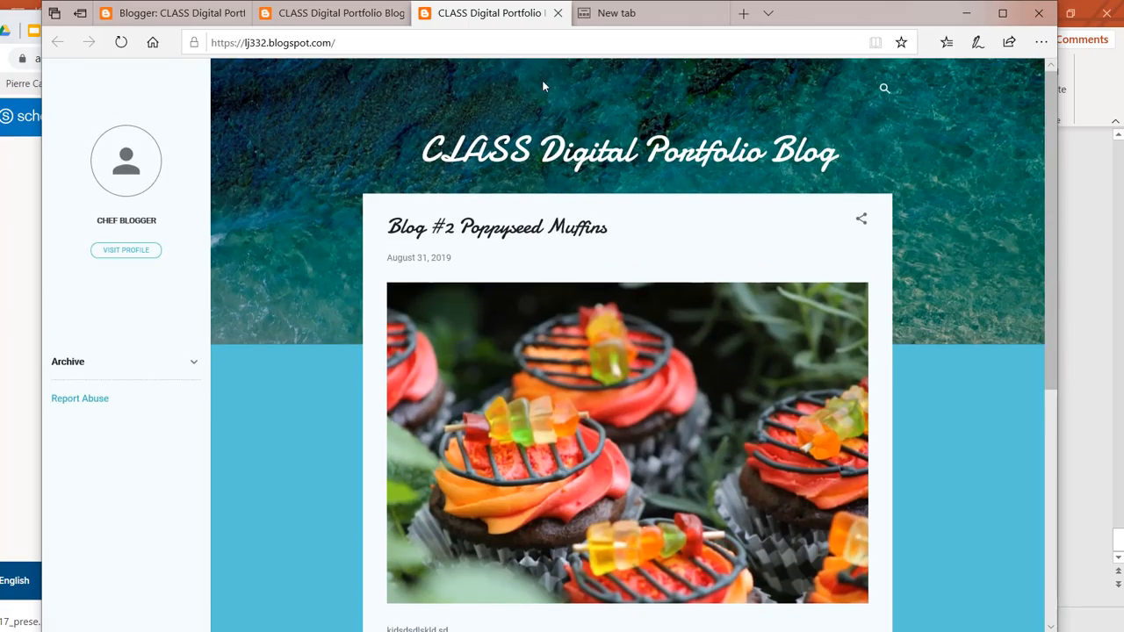